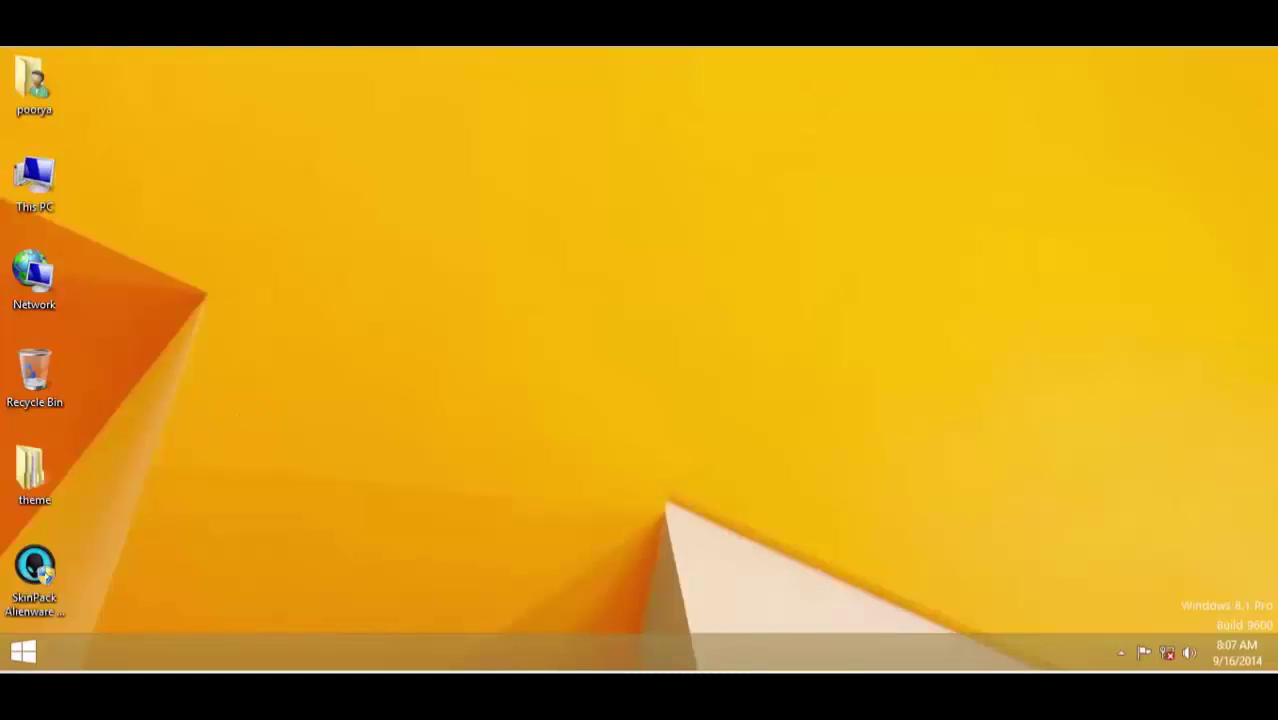
- Start the SkinPack Alienware Evolution 2.0 setup, accept the license agreement and proceed through the wizard to install it
left_click(34, 575)
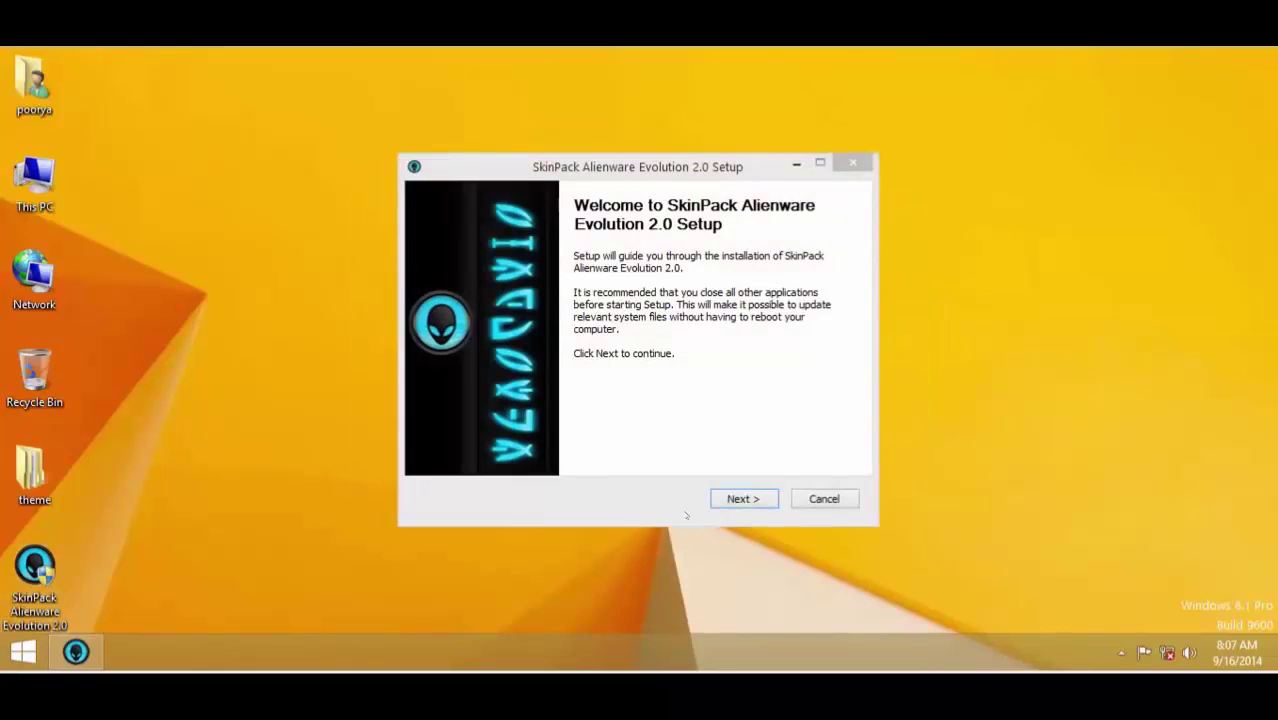
left_click(741, 499)
left_click(596, 458)
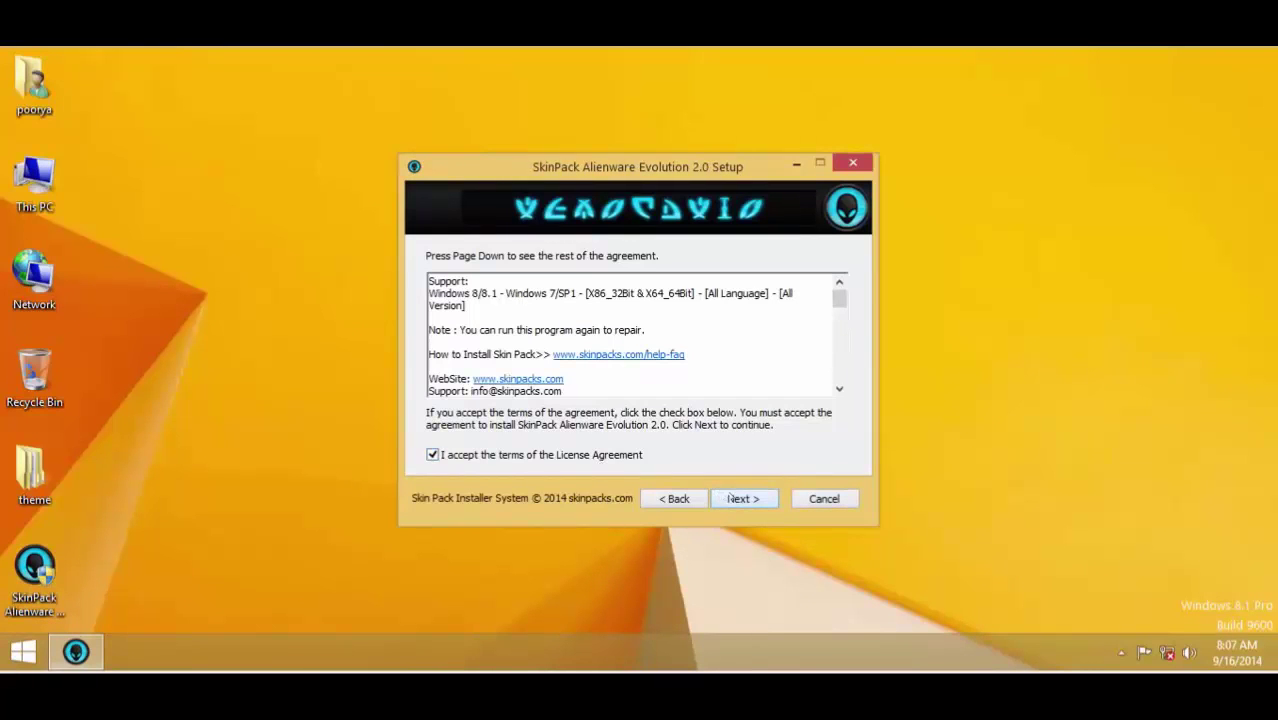
left_click(731, 499)
left_click(744, 499)
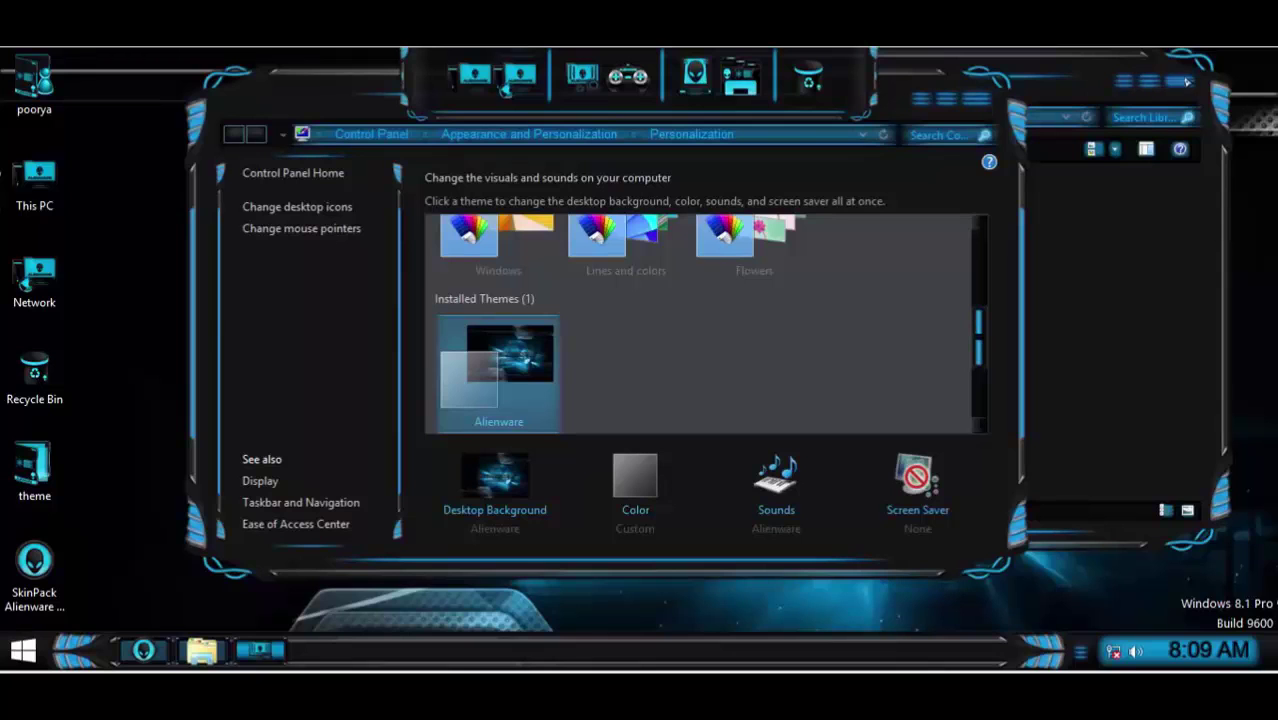
- Close the Personalization and Libraries windows and complete the Alienware Evolution 2.0 setup wizard
left_click(970, 100)
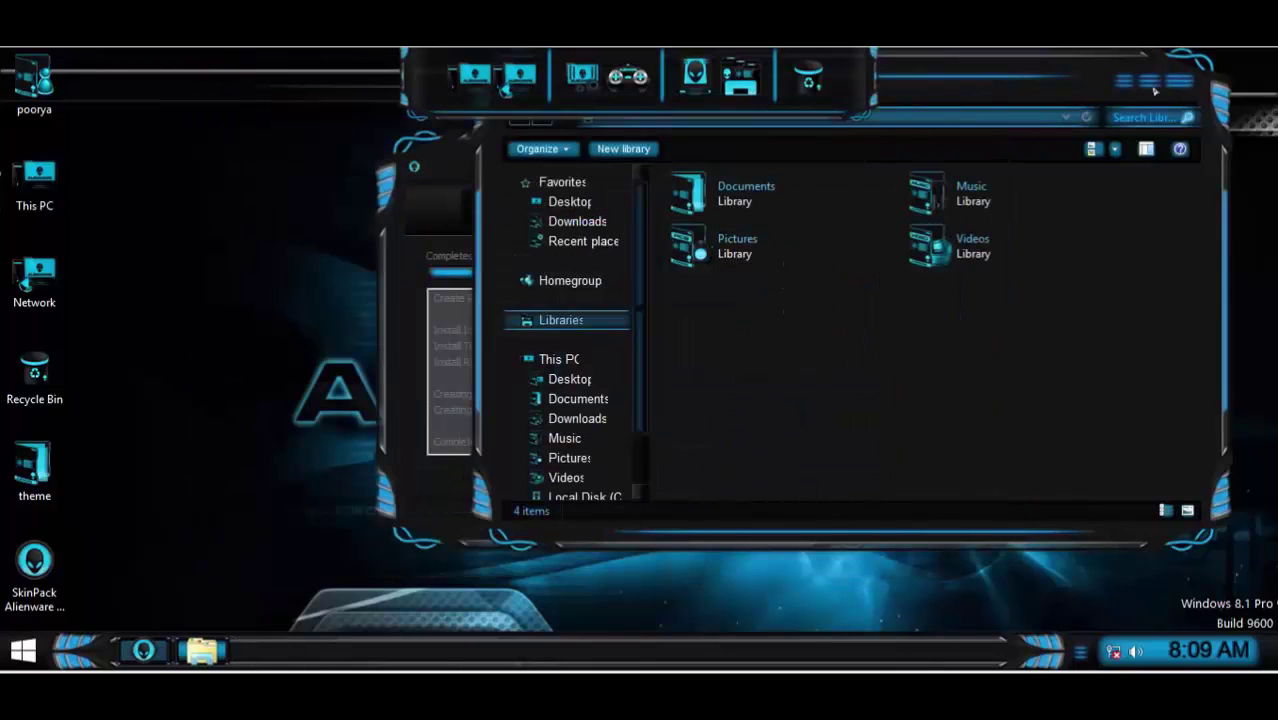
left_click(1179, 83)
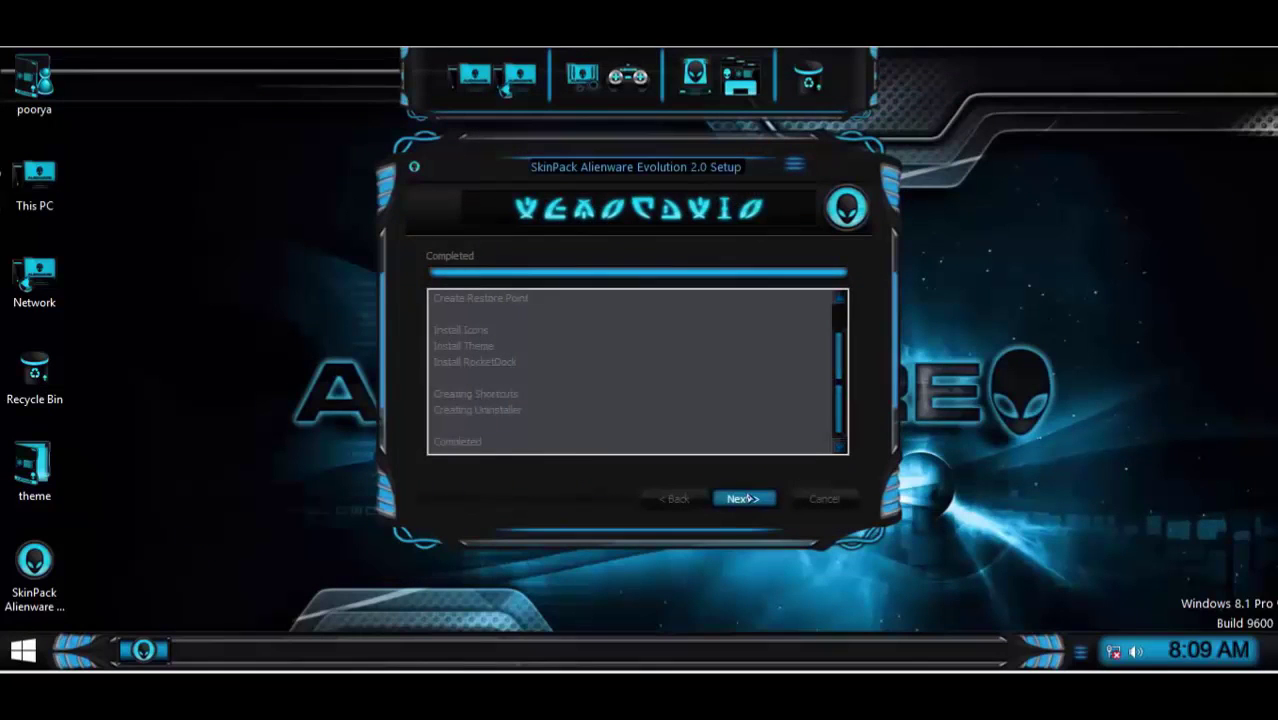
left_click(744, 498)
left_click(744, 498)
- Refresh the desktop and view the This PC and user folder windows in the Alienware skin, closing each one
right_click(642, 274)
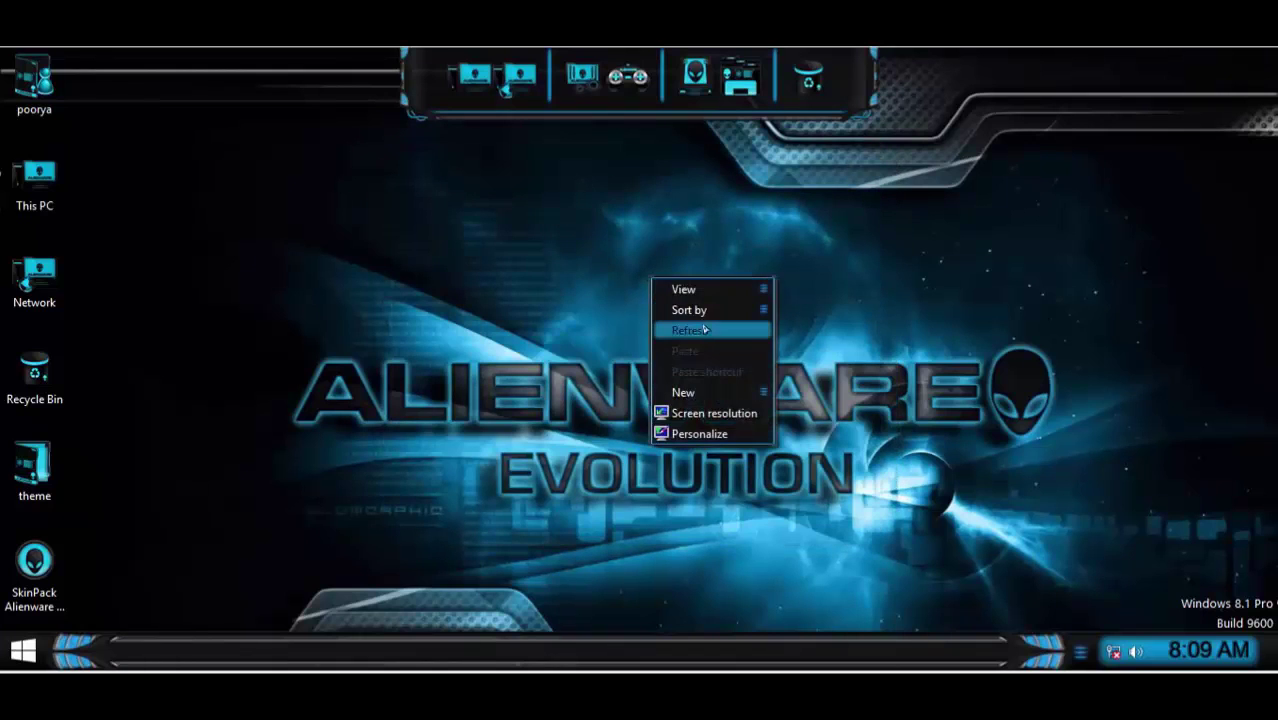
left_click(704, 331)
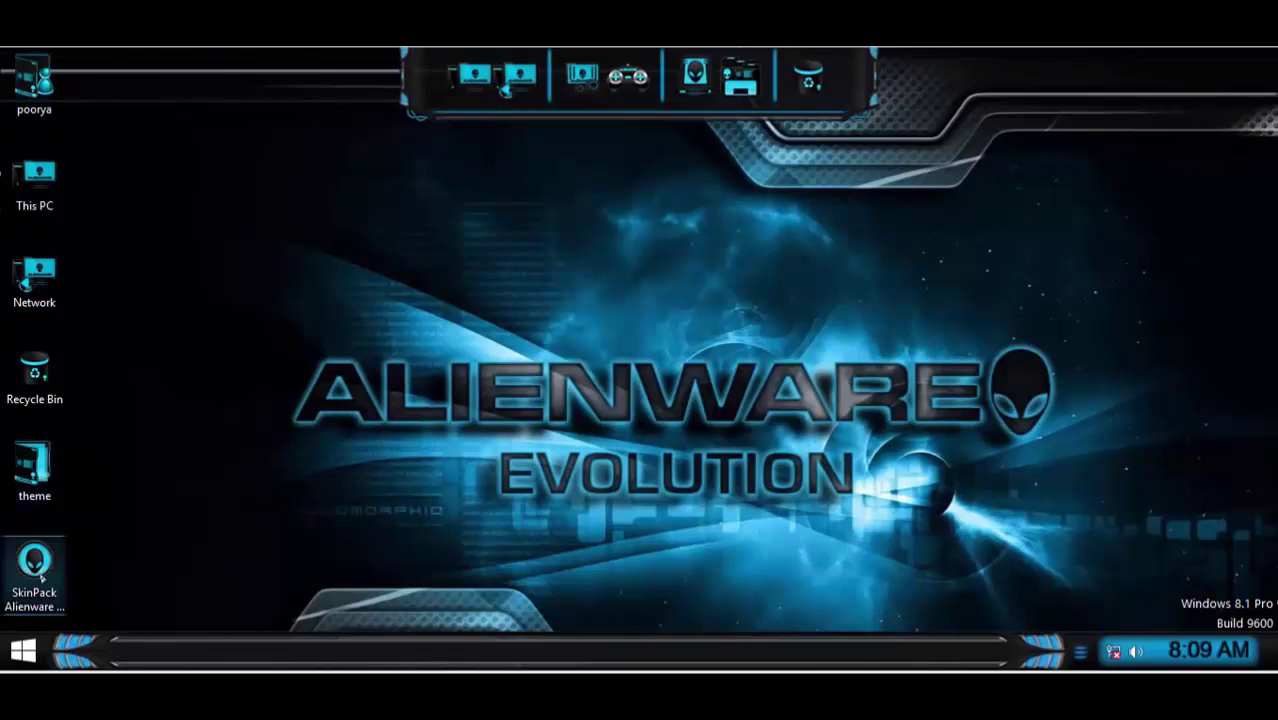
double_click(38, 183)
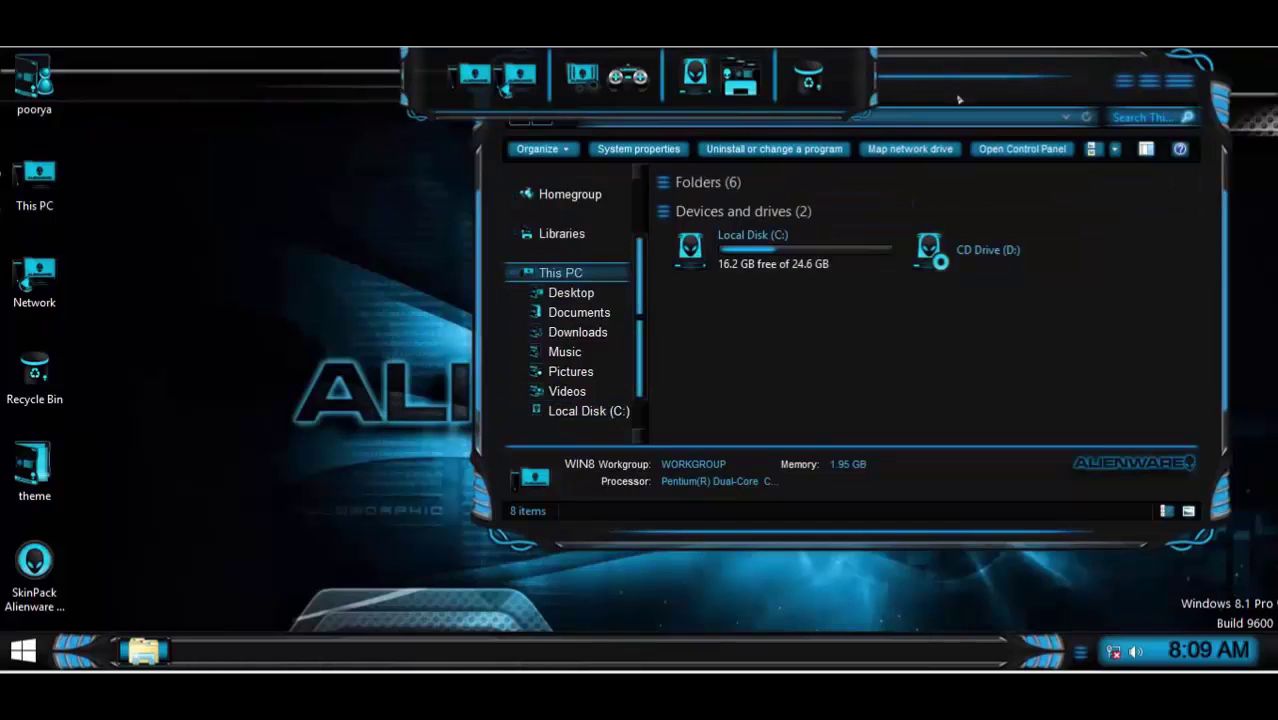
left_click_drag(958, 99, 952, 177)
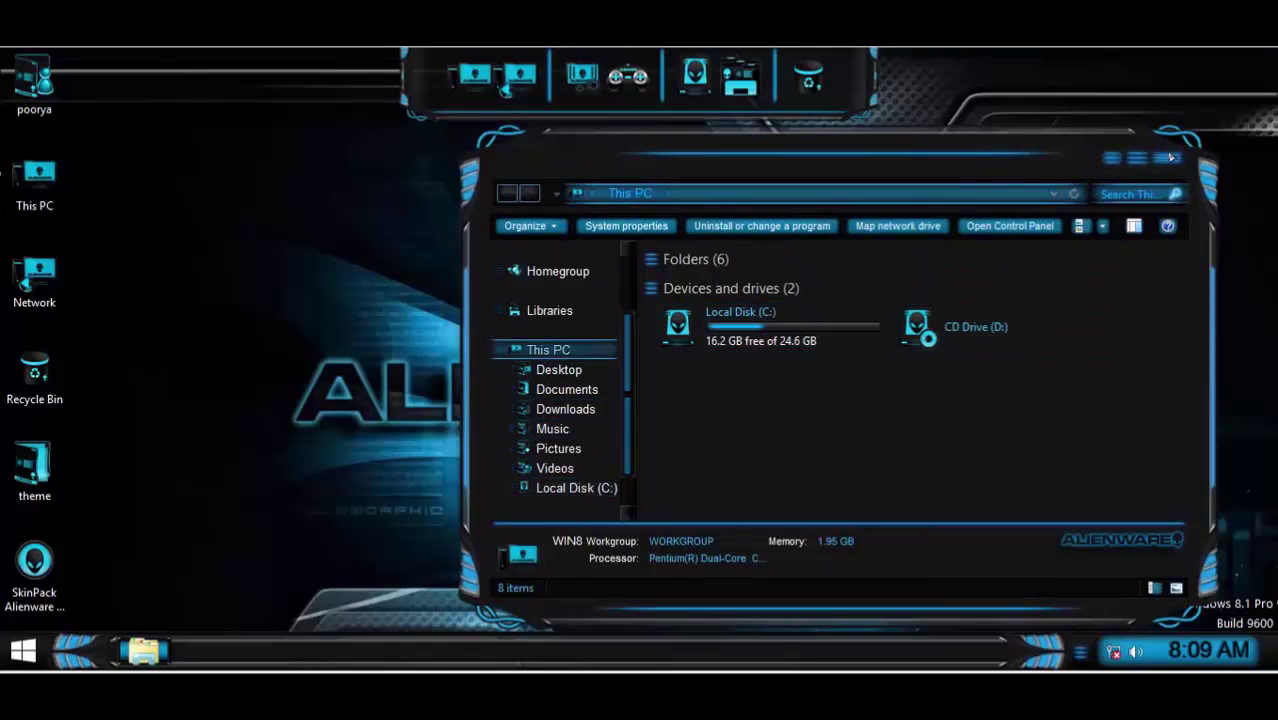
left_click(1167, 157)
double_click(38, 90)
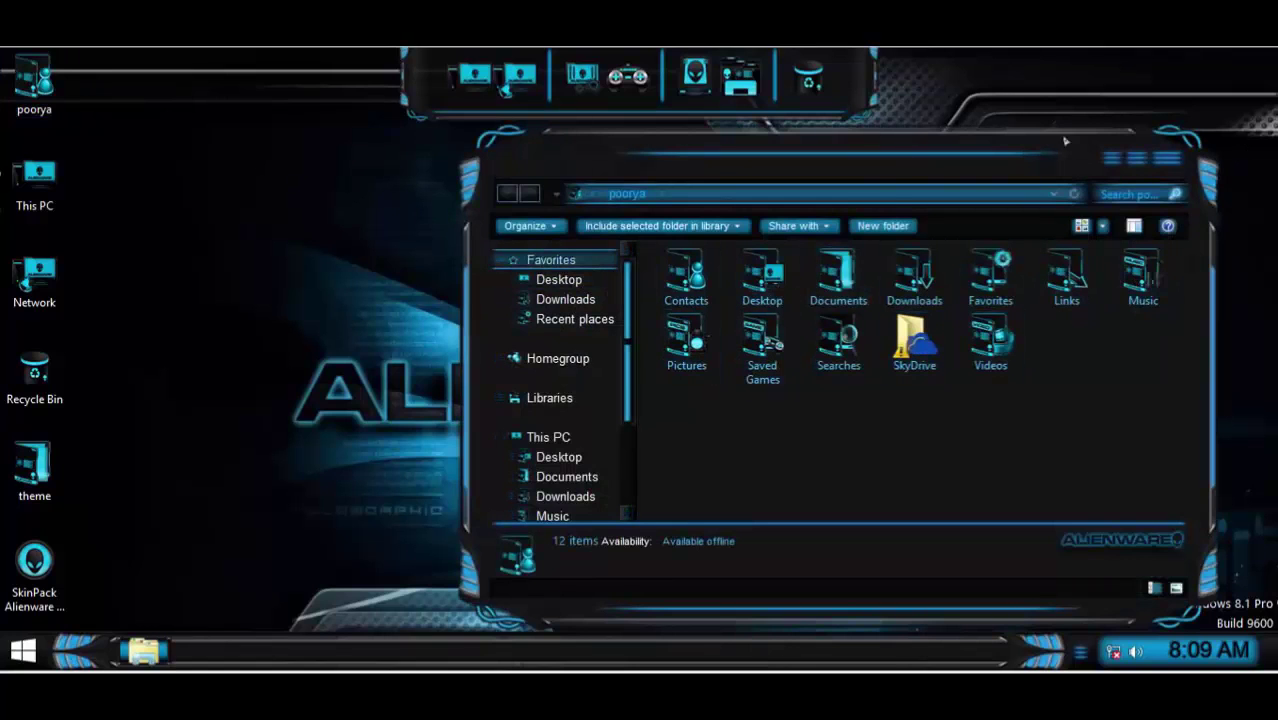
left_click(1166, 158)
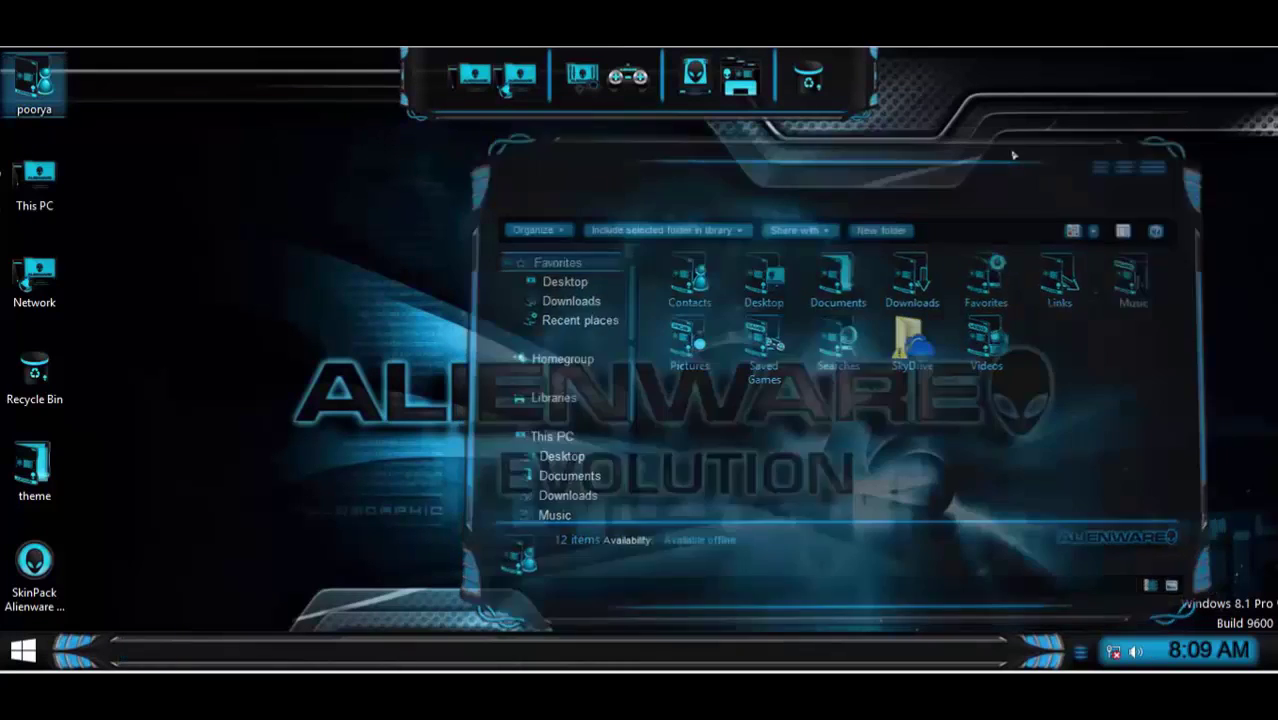
- View the Control Panel in the Alienware skin, close it and refresh the desktop
left_click(577, 82)
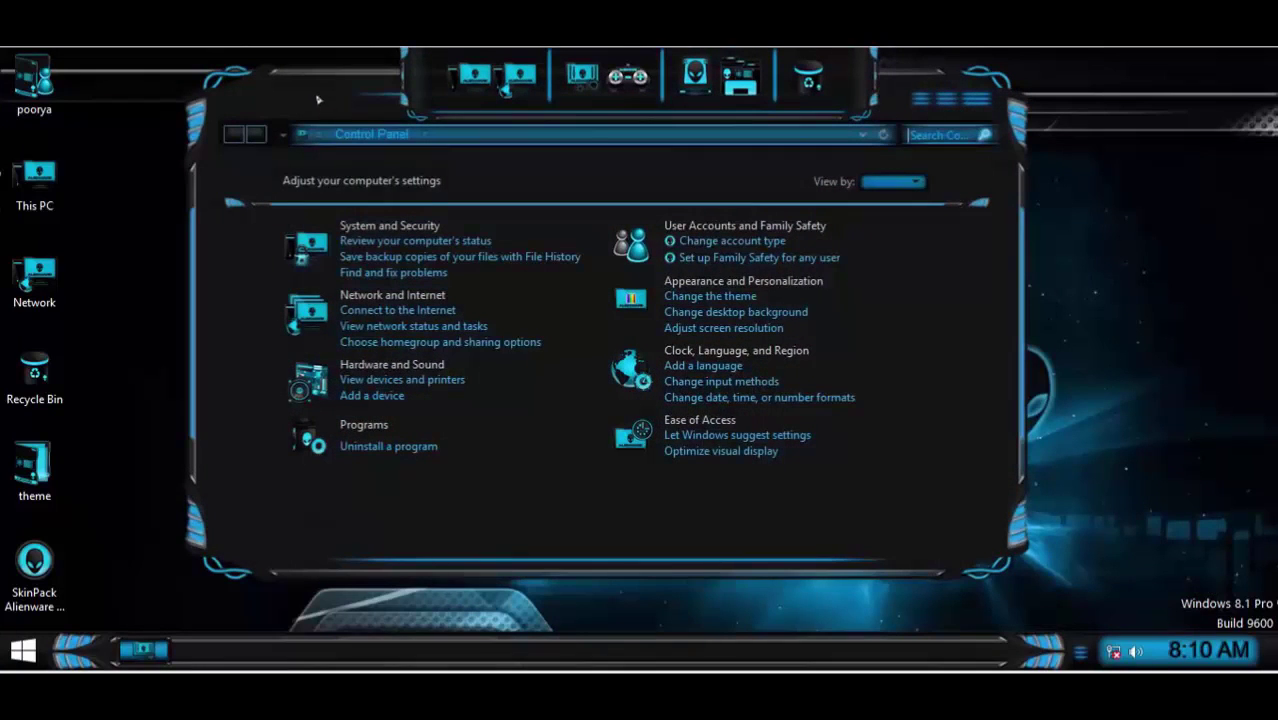
left_click_drag(336, 112, 535, 162)
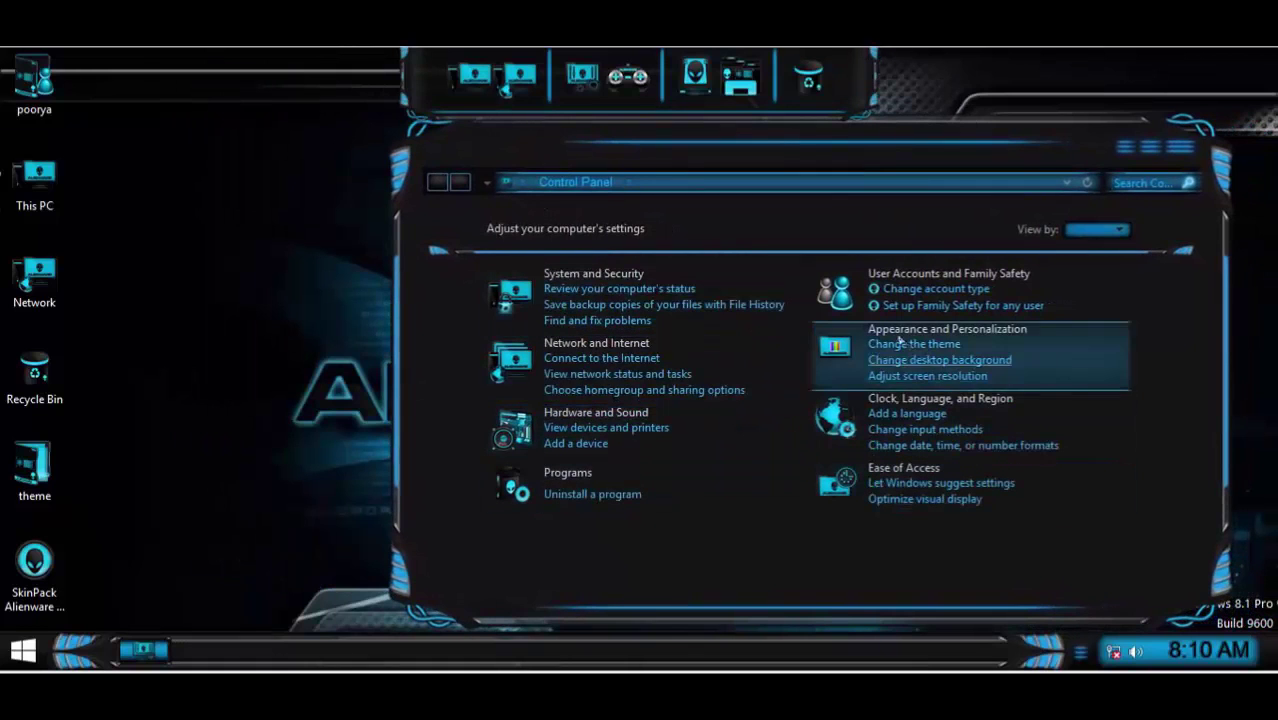
left_click(1180, 147)
right_click(484, 233)
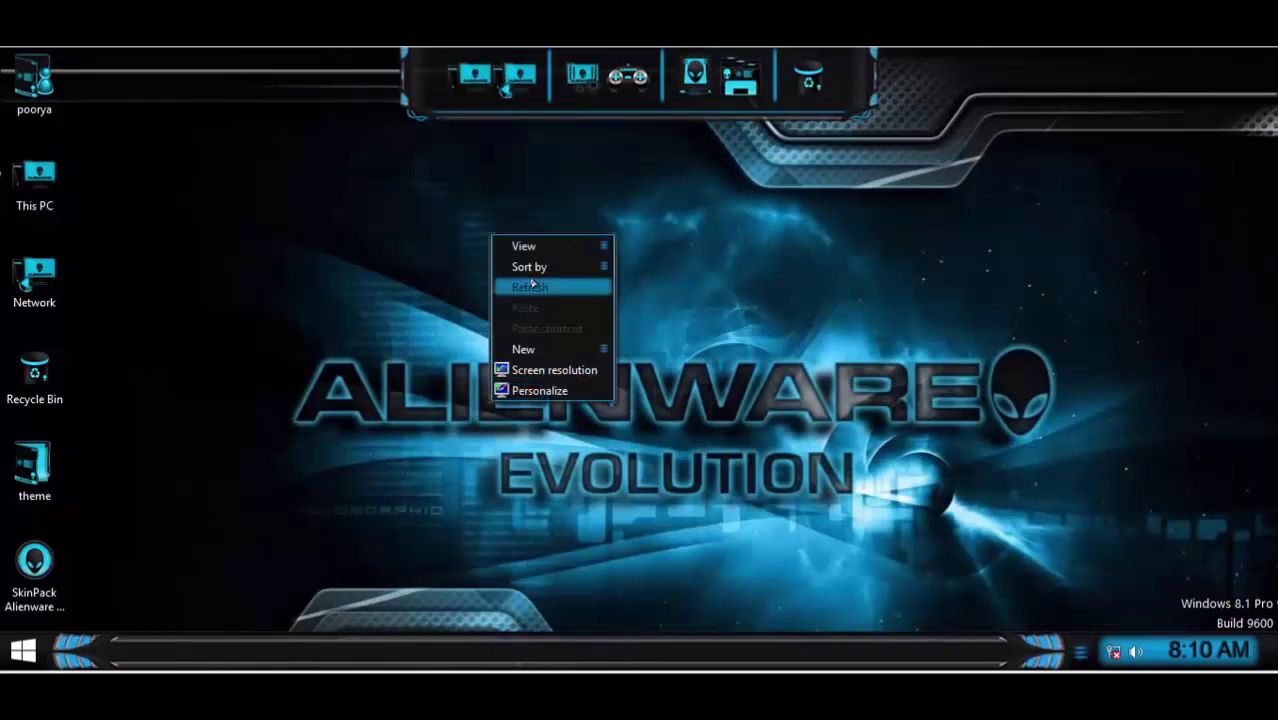
left_click(515, 287)
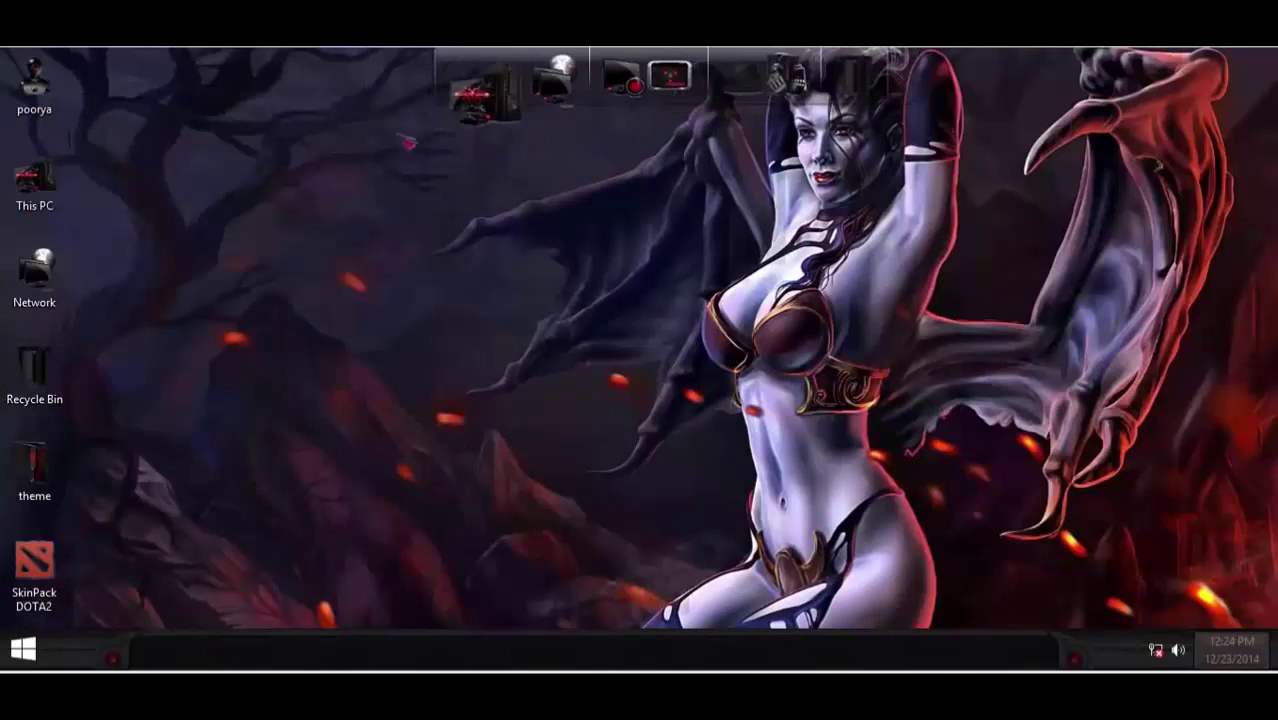
- Look through the user's personal folder and its folder tree in the DOTA2 skin, and close the window
double_click(55, 101)
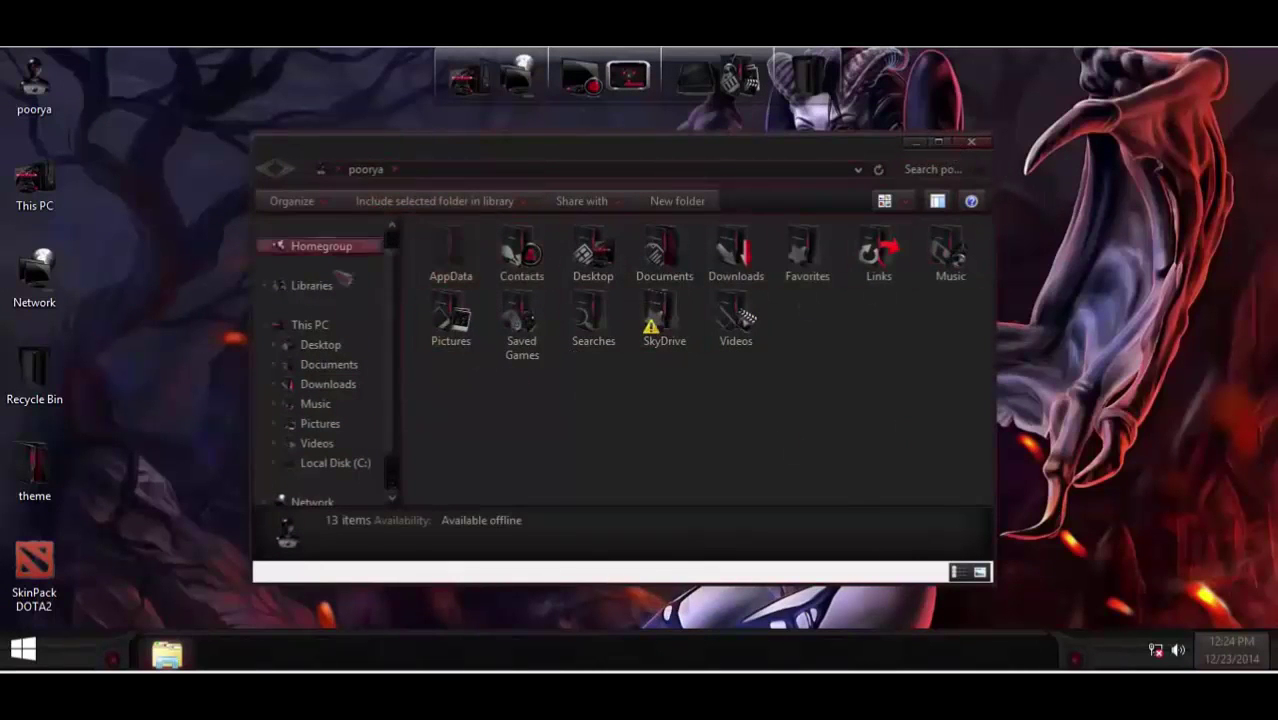
scroll(403, 400, "down", 1)
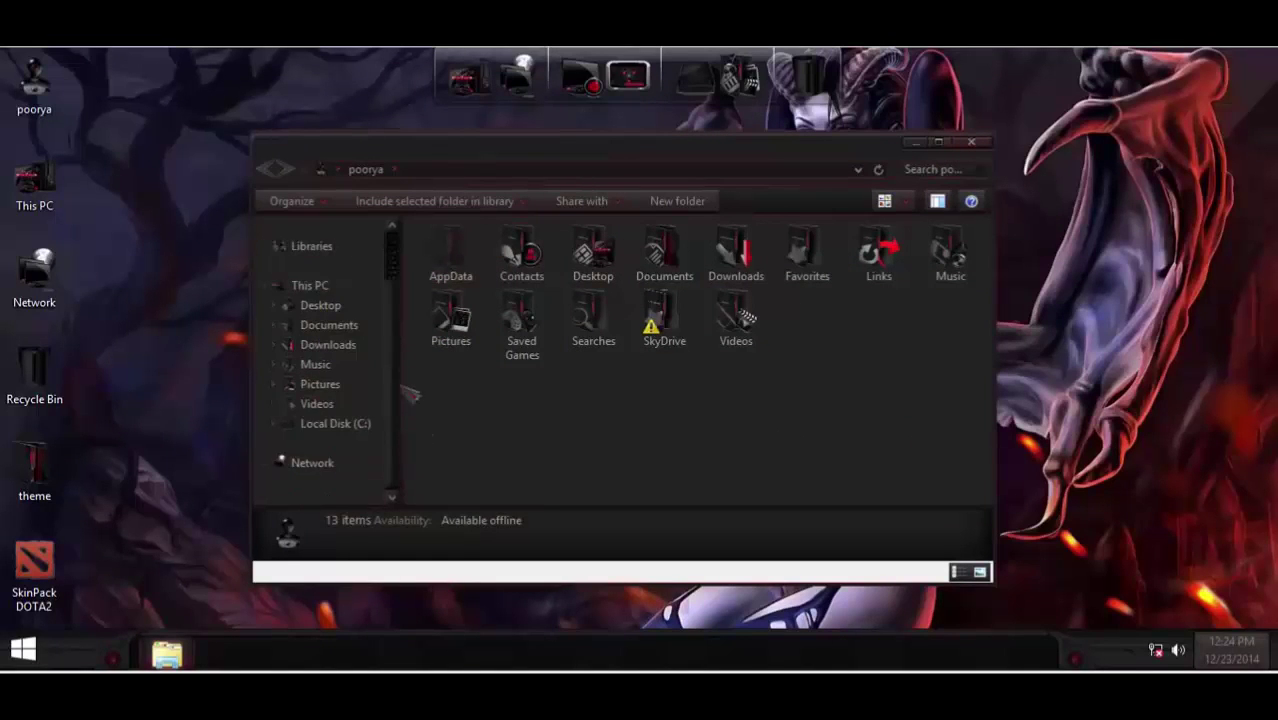
scroll(405, 391, "up", 2)
left_click(971, 143)
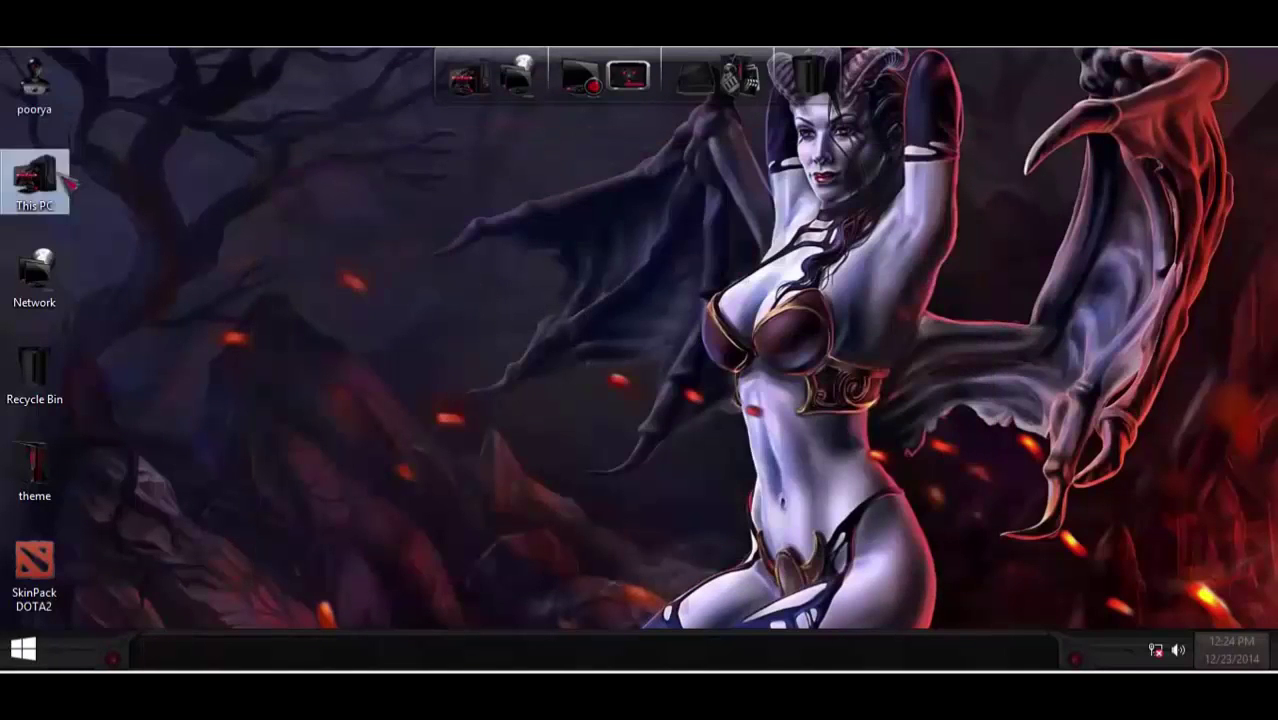
- View the This PC window and its folder tree in the DOTA2 skin, and close the window
double_click(34, 180)
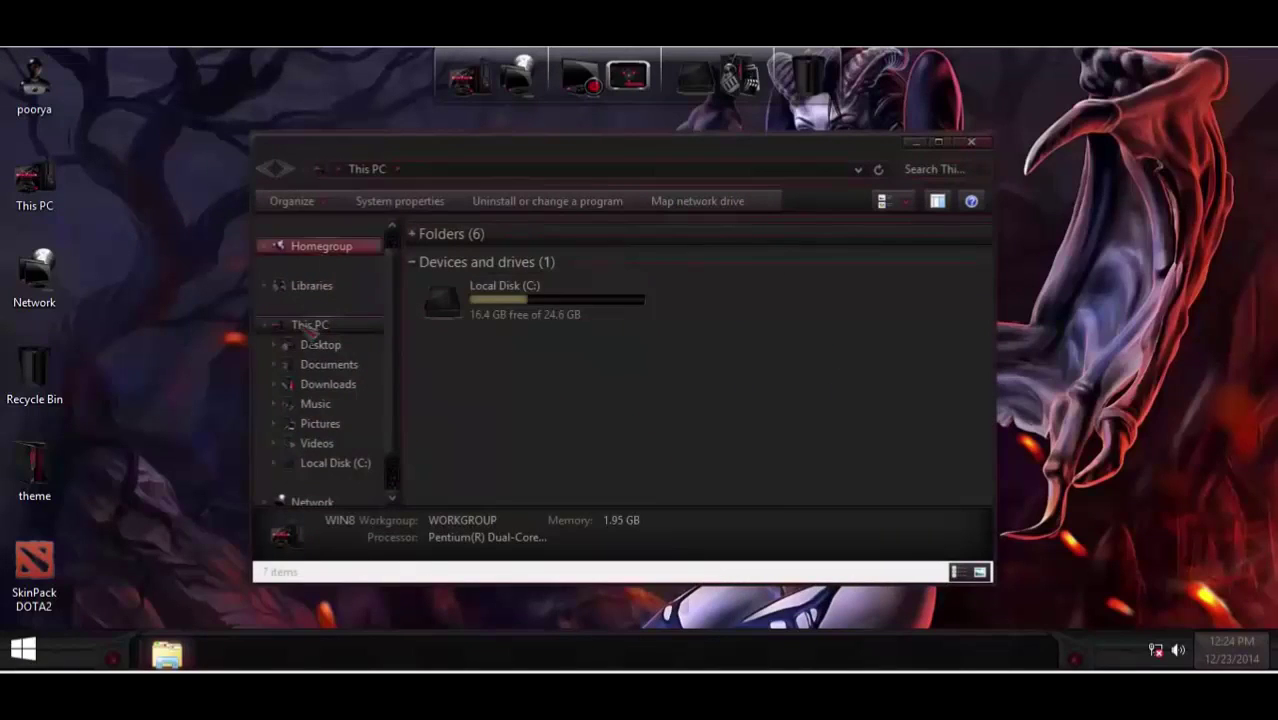
scroll(402, 428, "down", 1)
scroll(402, 440, "up", 1)
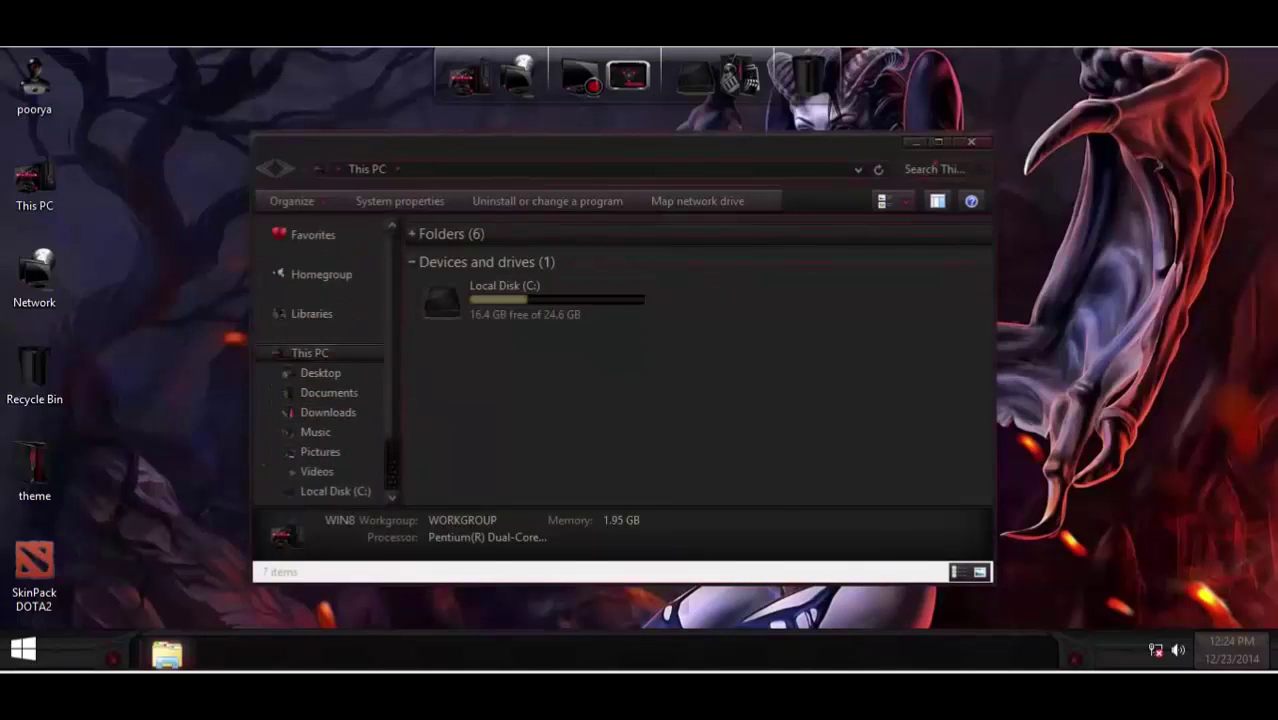
left_click(971, 143)
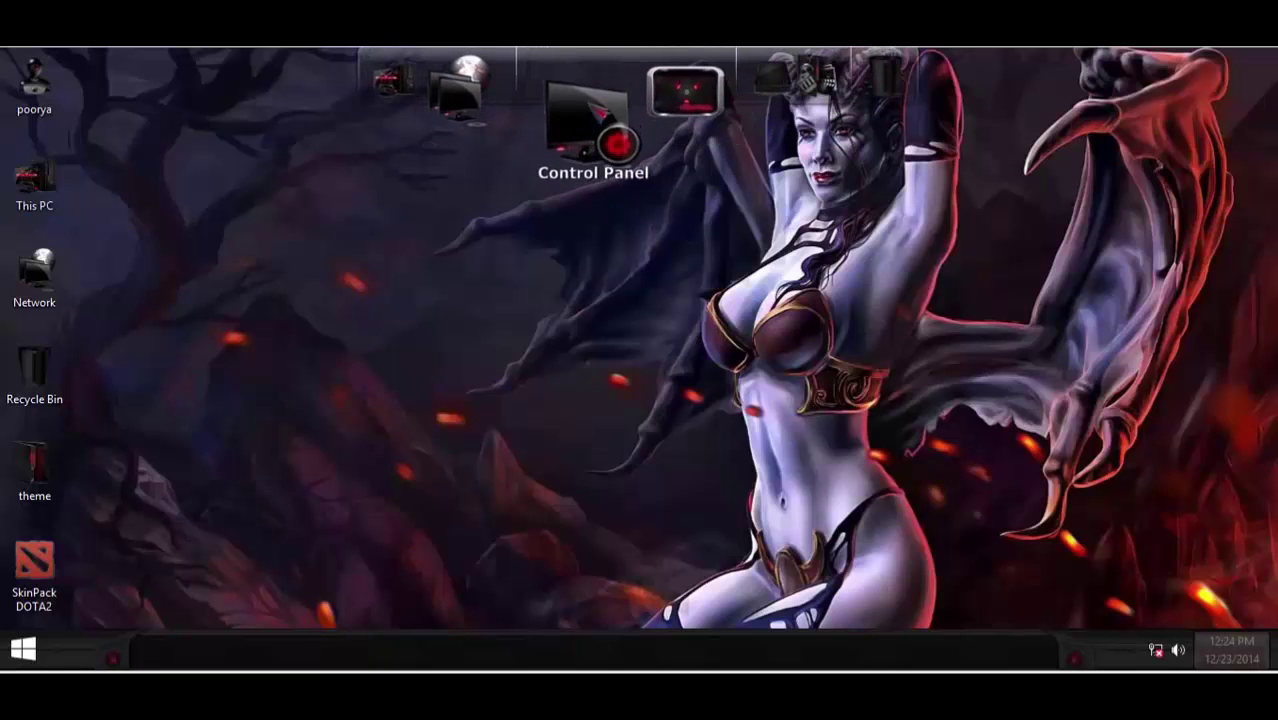
- View the Control Panel in the DOTA2 skin, close it and refresh the desktop
left_click(598, 112)
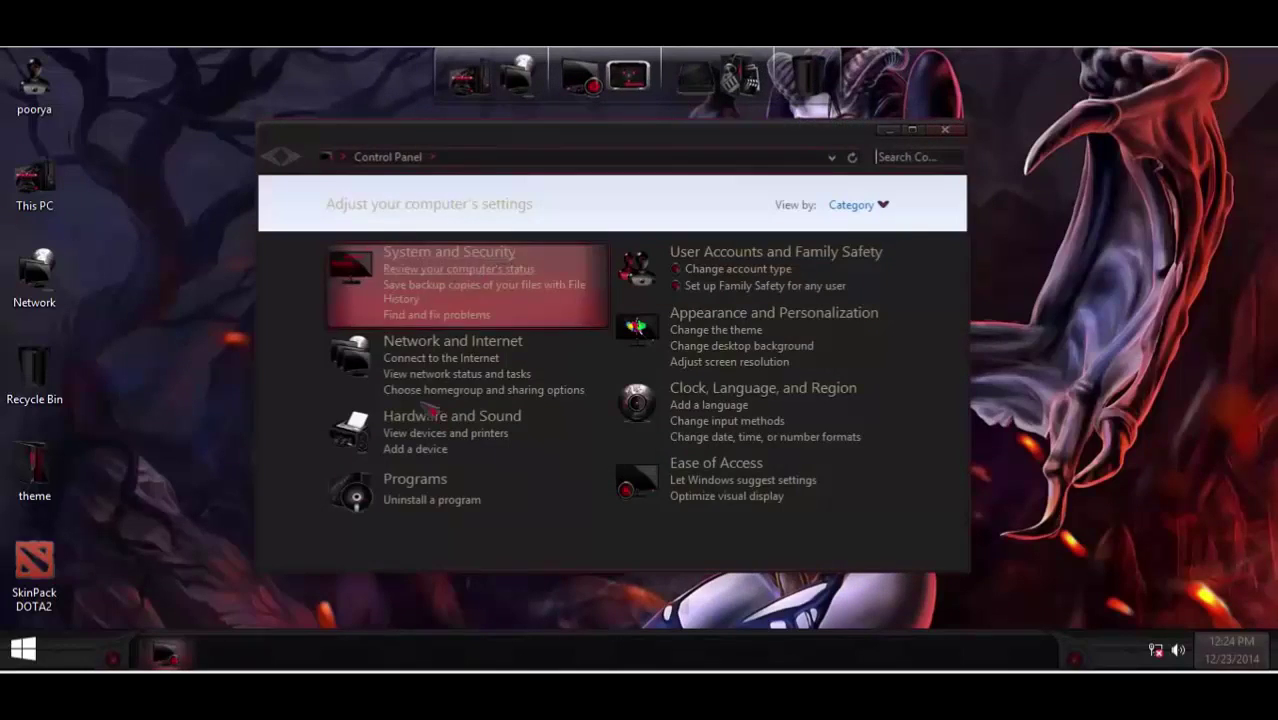
left_click(944, 130)
right_click(518, 223)
left_click(613, 273)
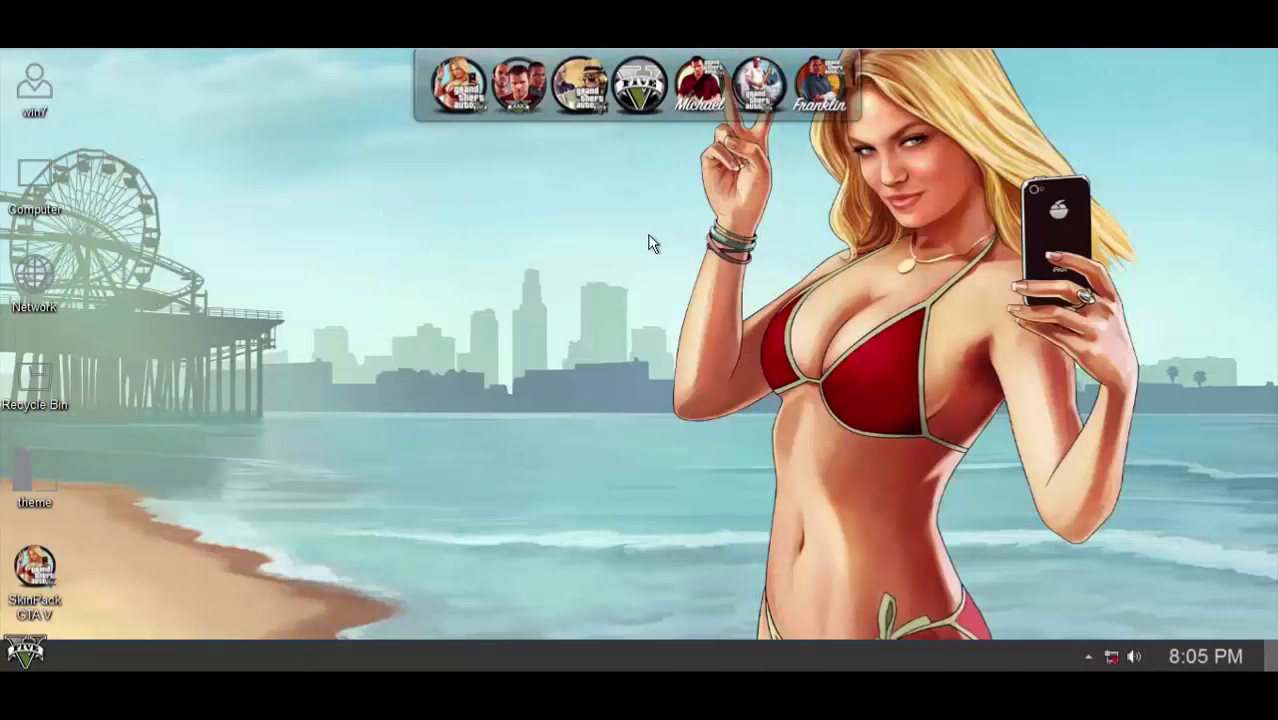
- Refresh the GTA V desktop and examine the skinned Start menu with its program list and power options
right_click(650, 238)
left_click(705, 284)
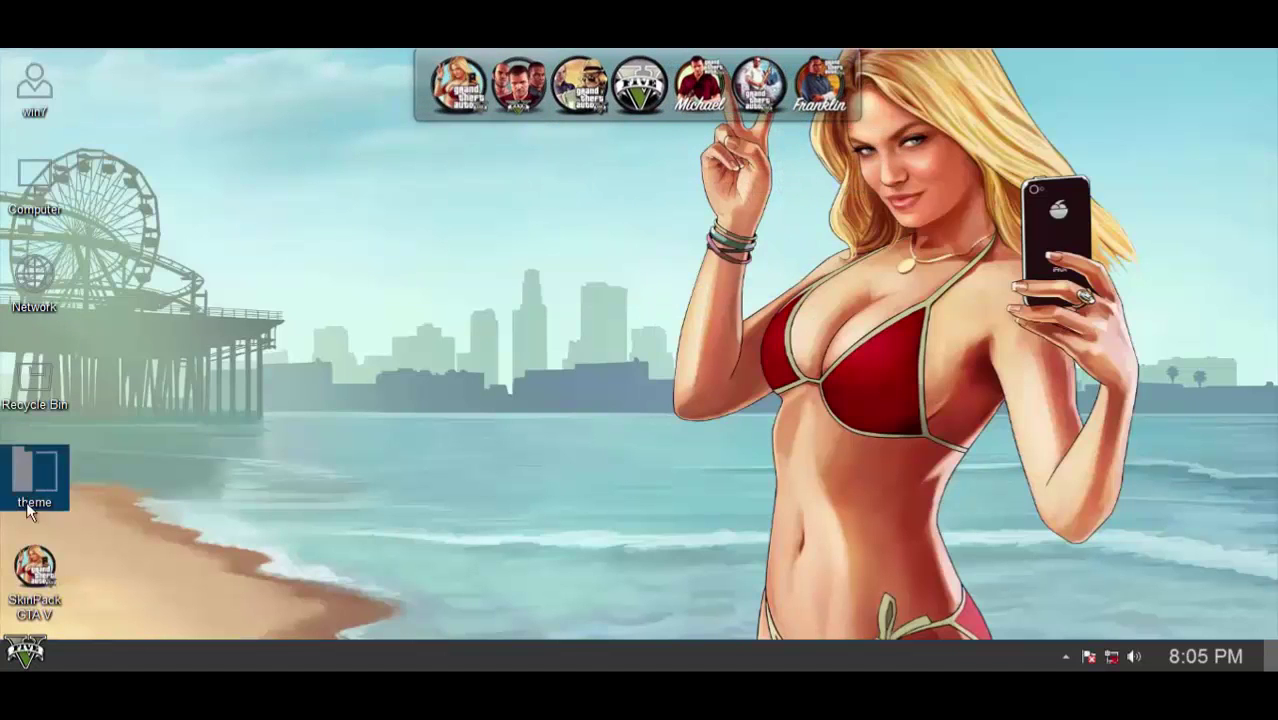
left_click(27, 652)
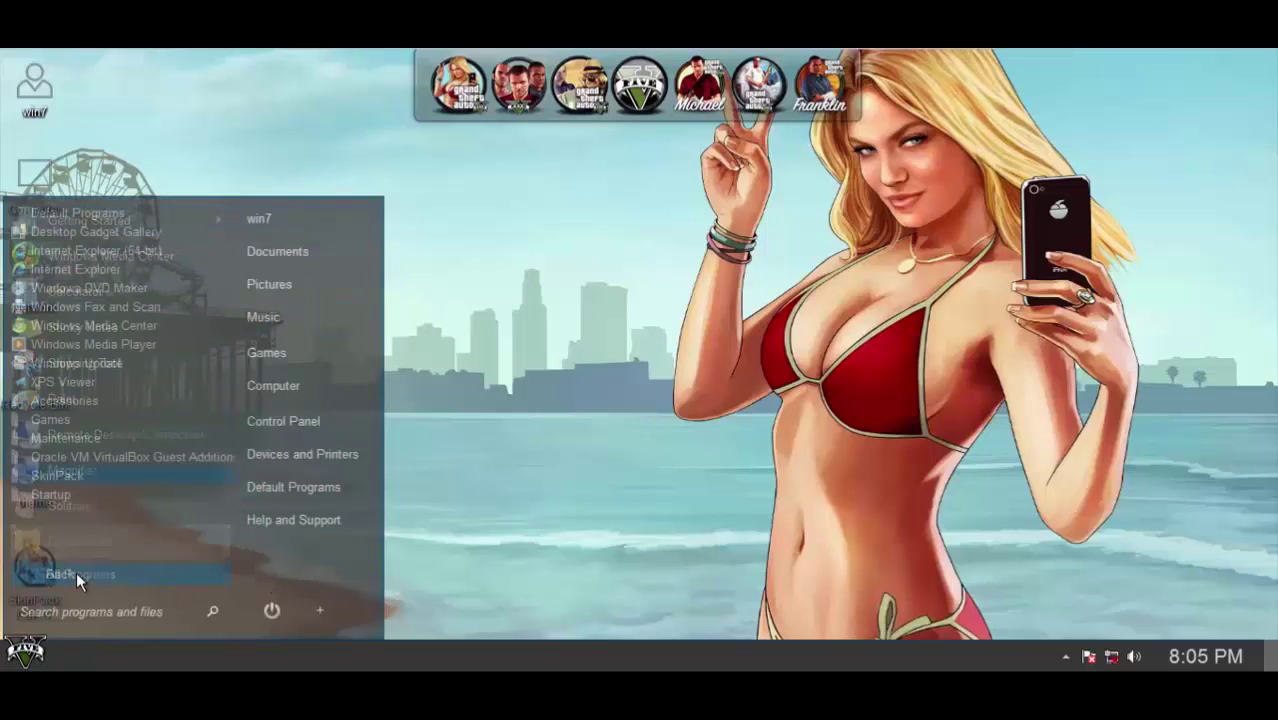
mouse_move(319, 617)
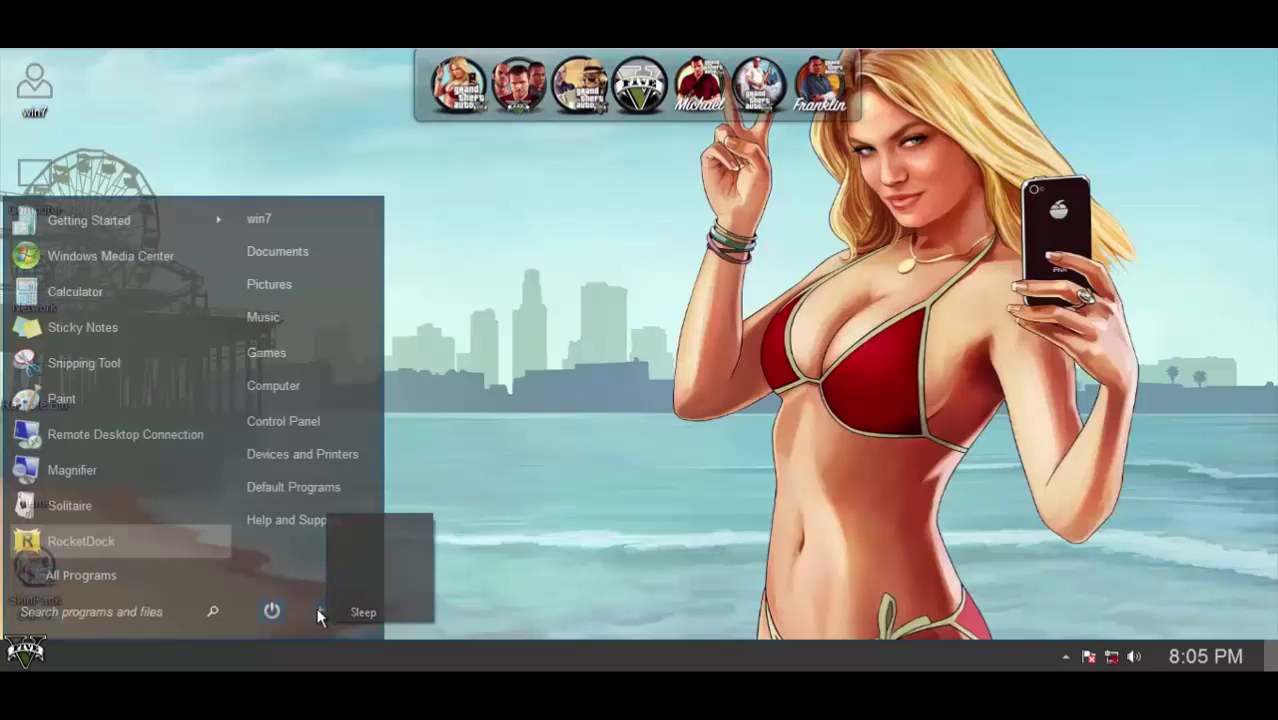
left_click(624, 484)
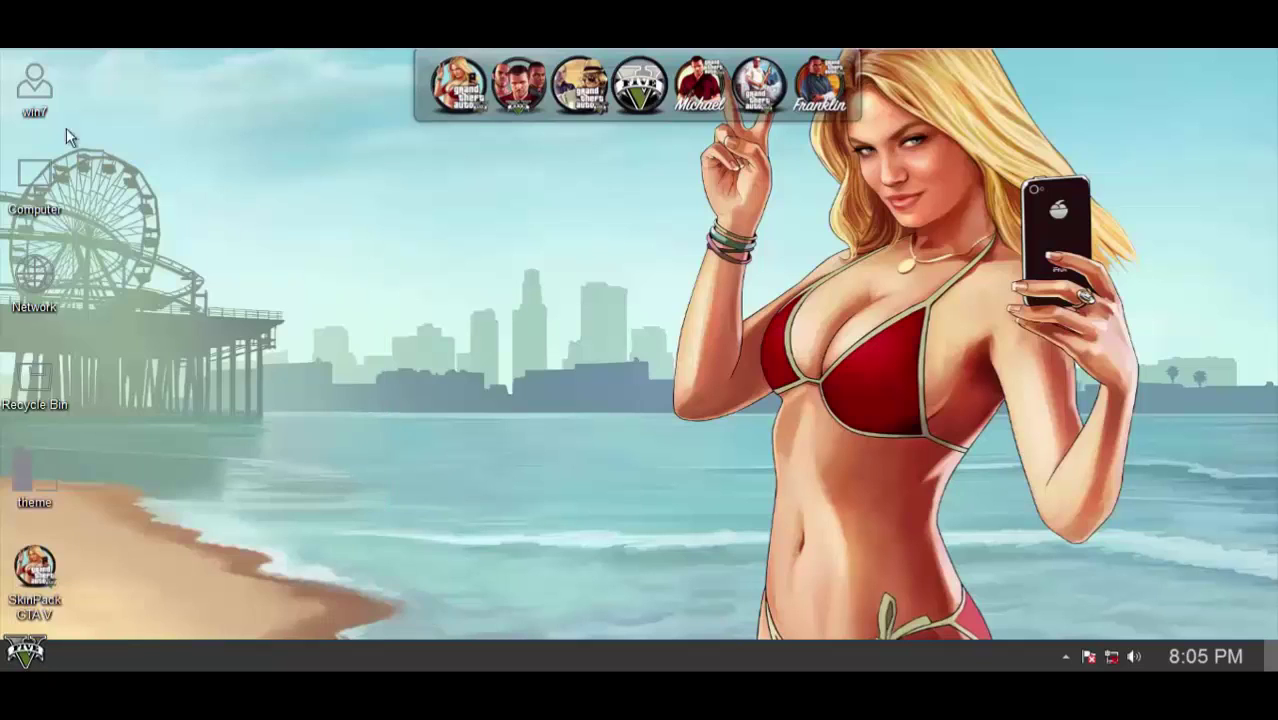
- View the user folder, Computer and Control Panel windows in the GTA V skin, closing each one
double_click(33, 94)
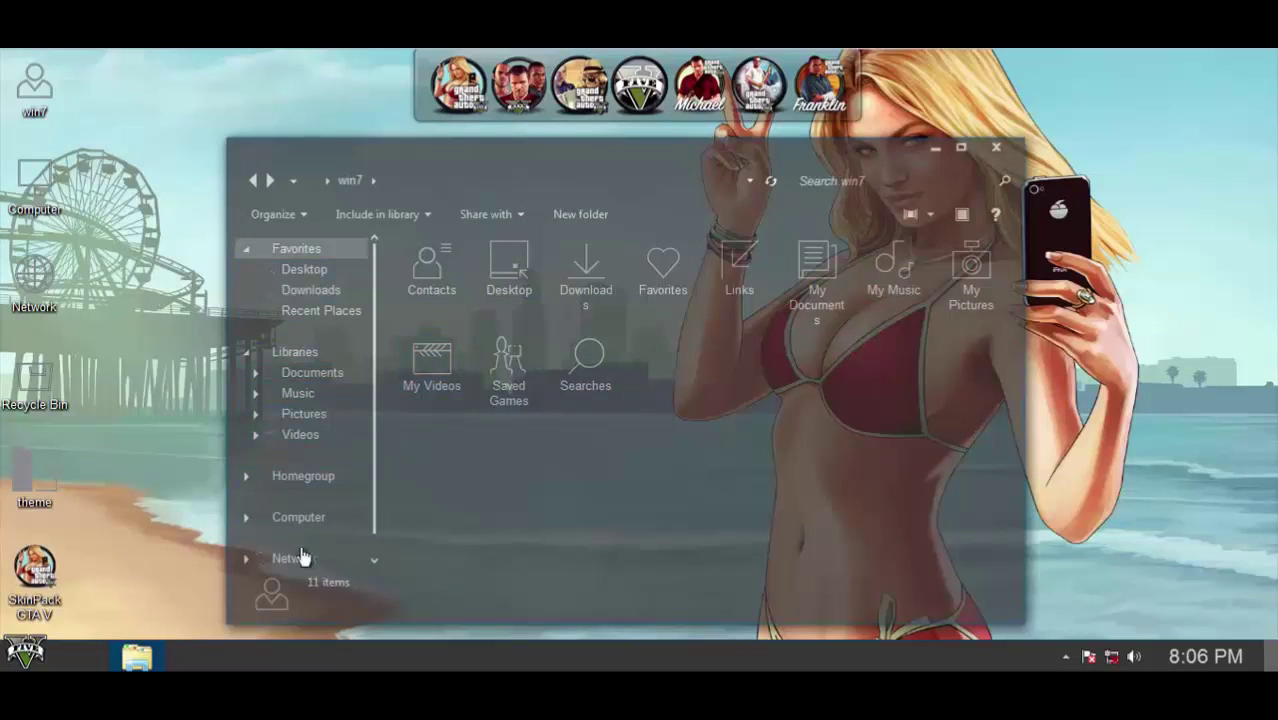
left_click(996, 150)
double_click(34, 186)
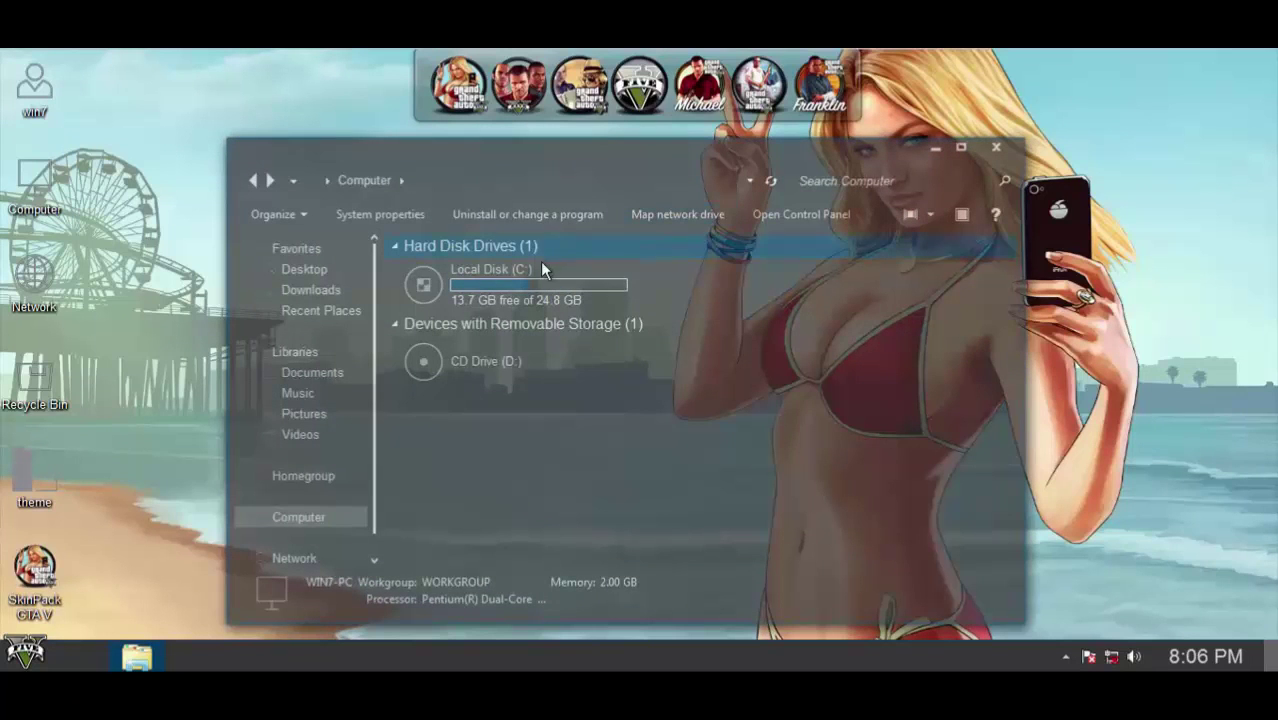
left_click(994, 150)
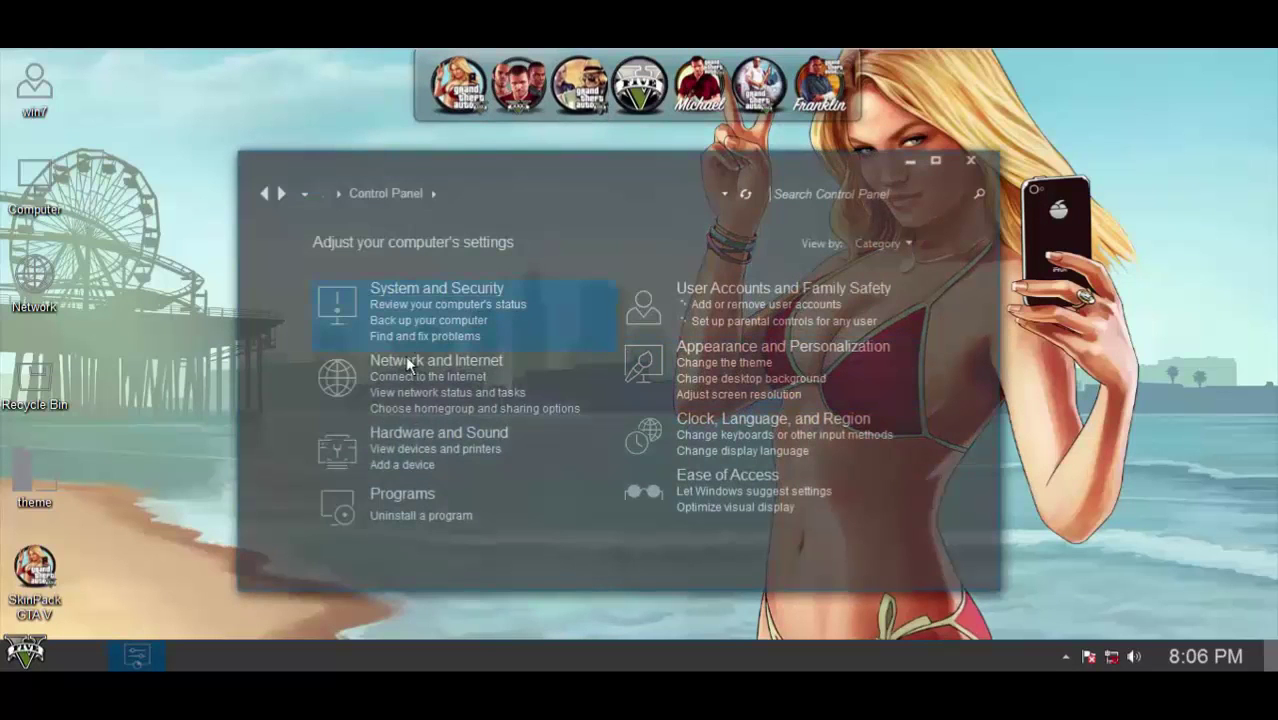
left_click(969, 161)
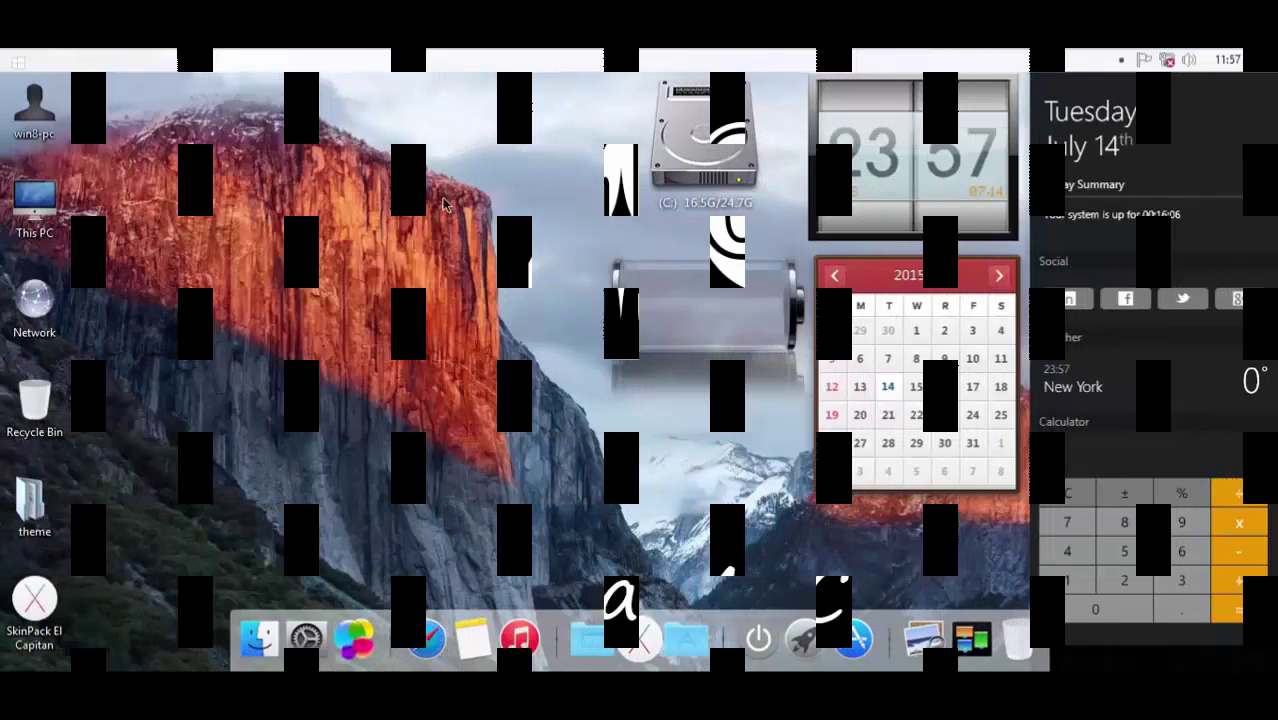
- Look at the desktop options and the user folder window in the El Capitan skin
right_click(441, 195)
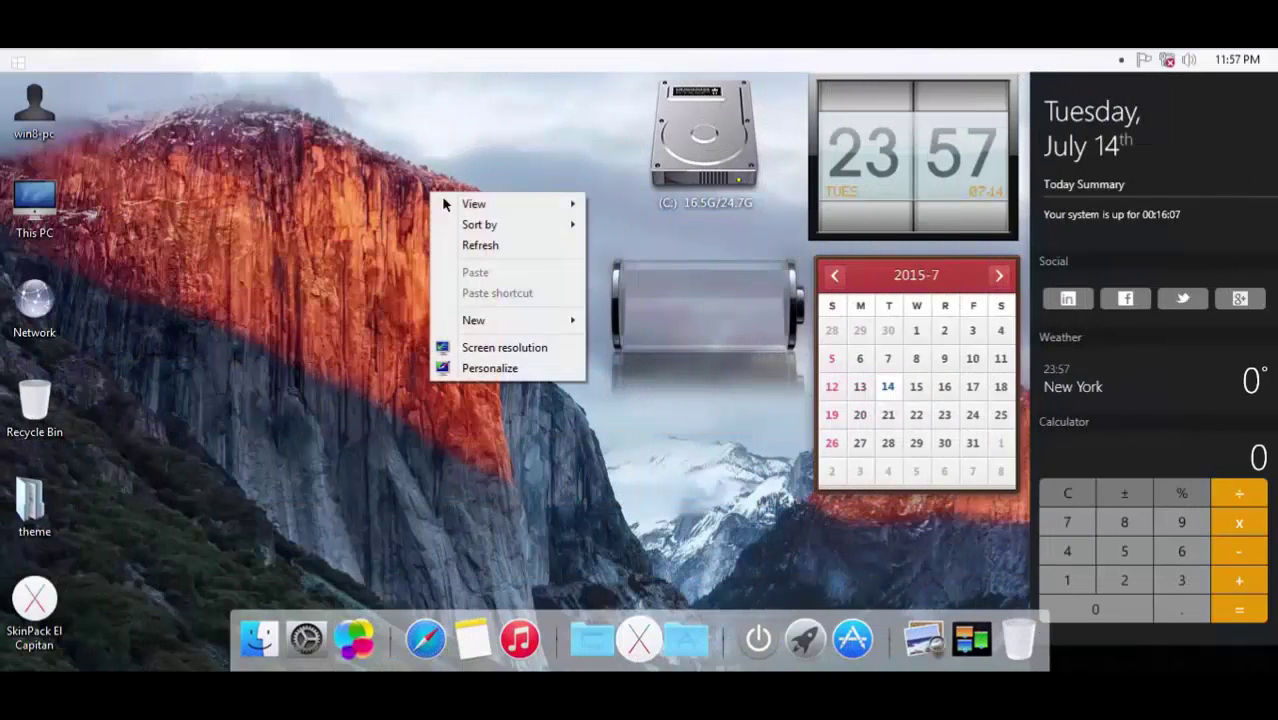
key("Return")
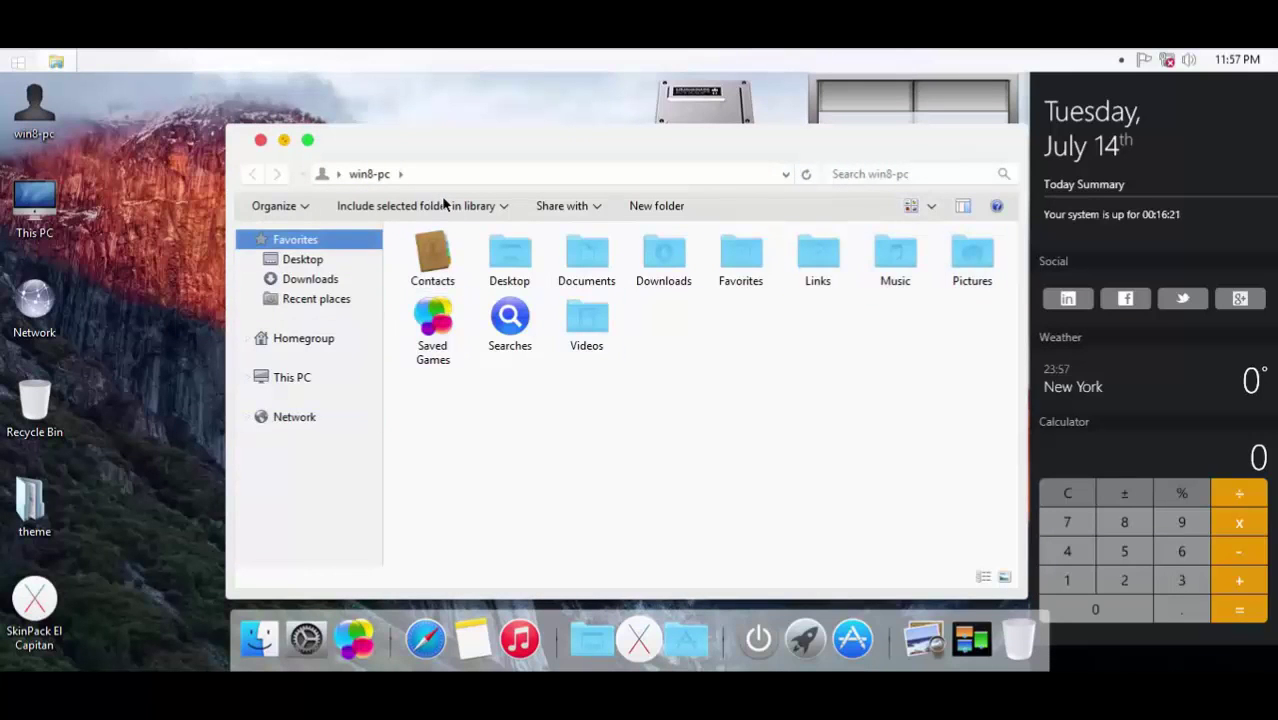
key("Return")
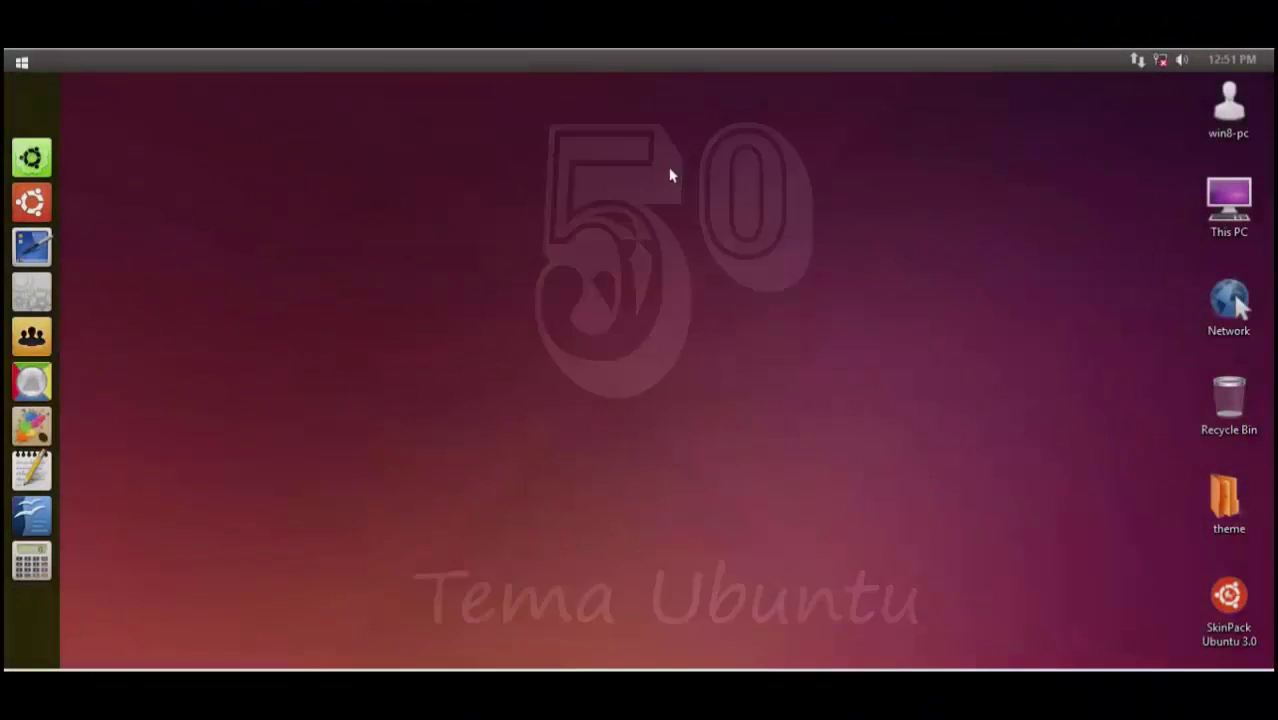
- Refresh the desktop in the Ubuntu 3.0 skin
right_click(670, 172)
left_click(746, 218)
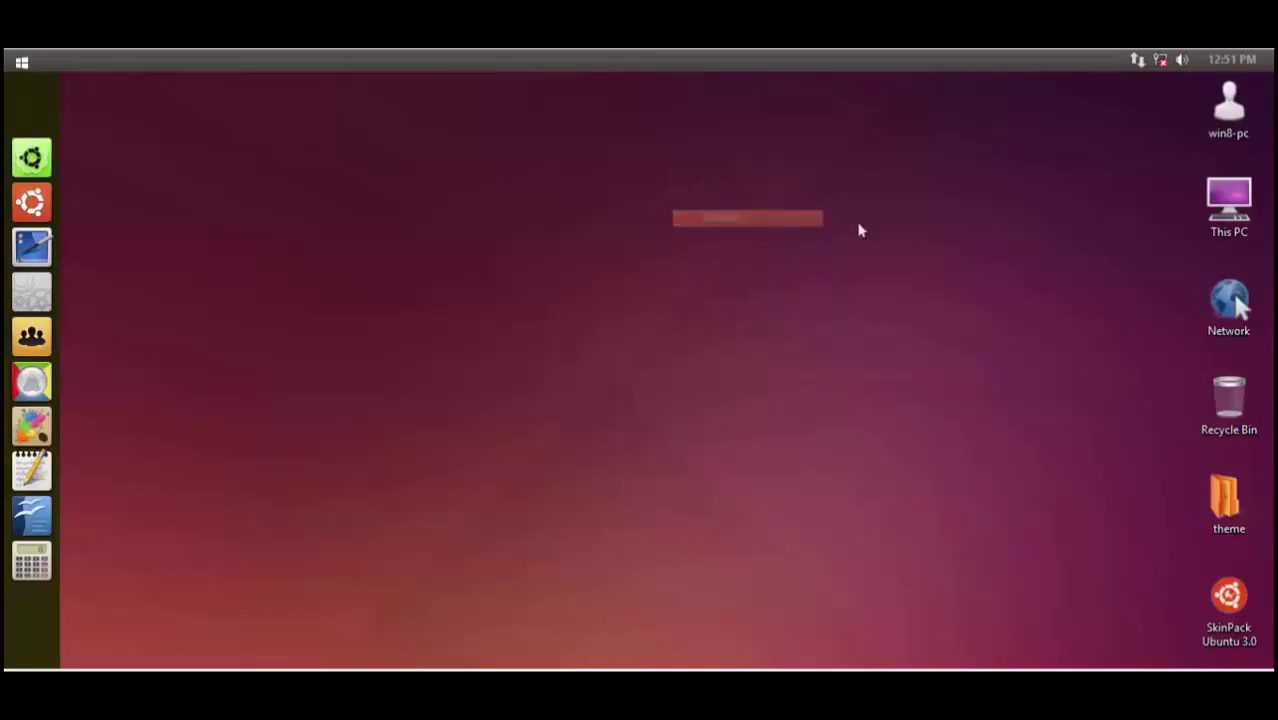
- View the user folder, This PC and Local Disk (C:) windows in the Ubuntu 3.0 skin, closing them when finished
double_click(1205, 122)
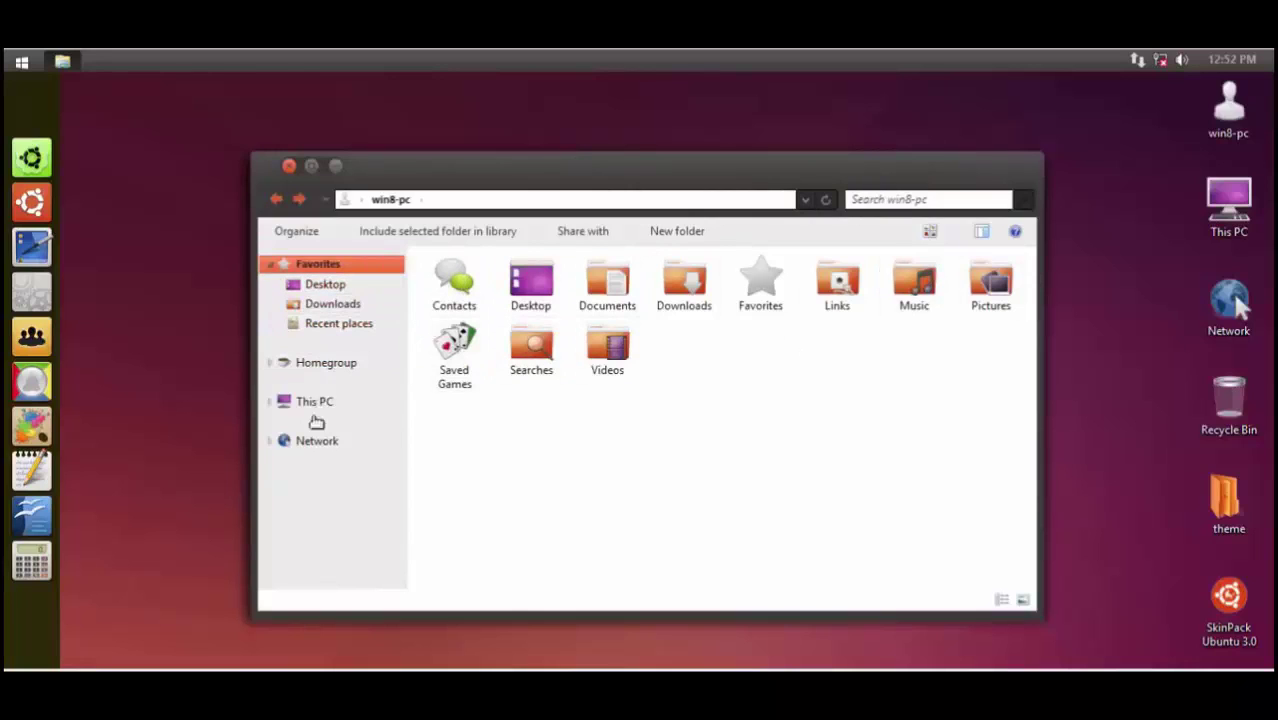
left_click(289, 166)
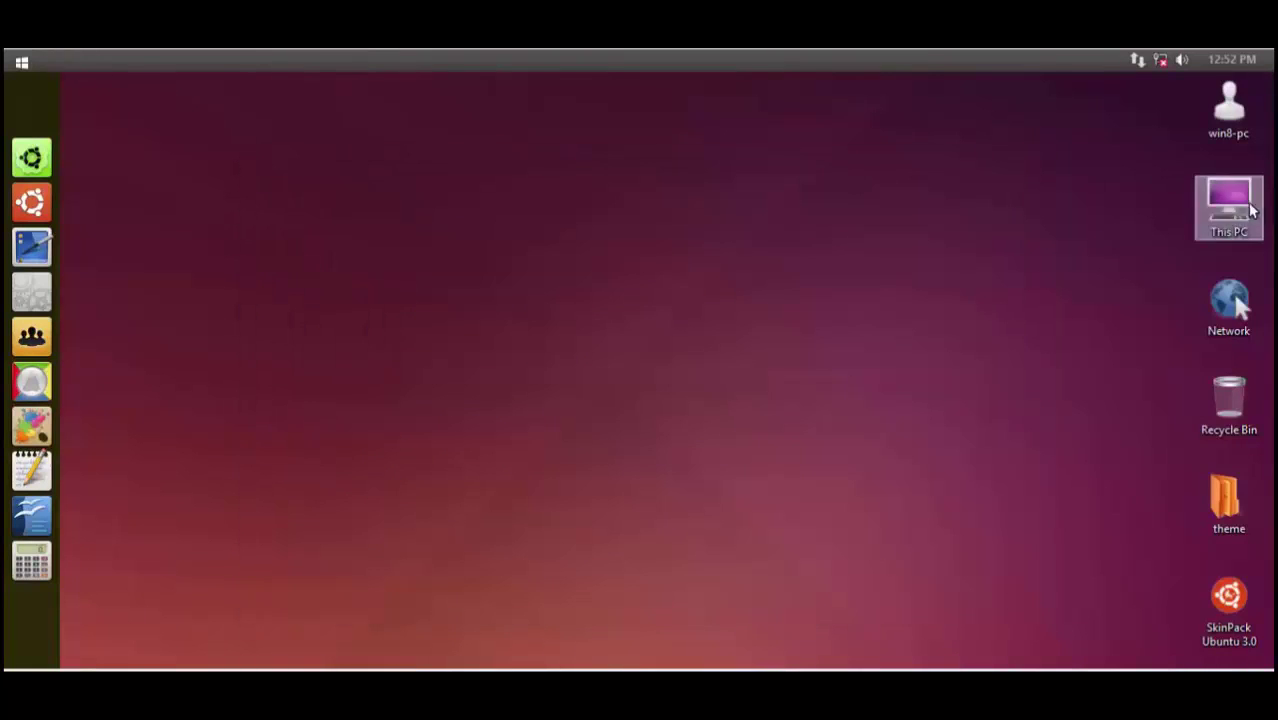
double_click(1252, 208)
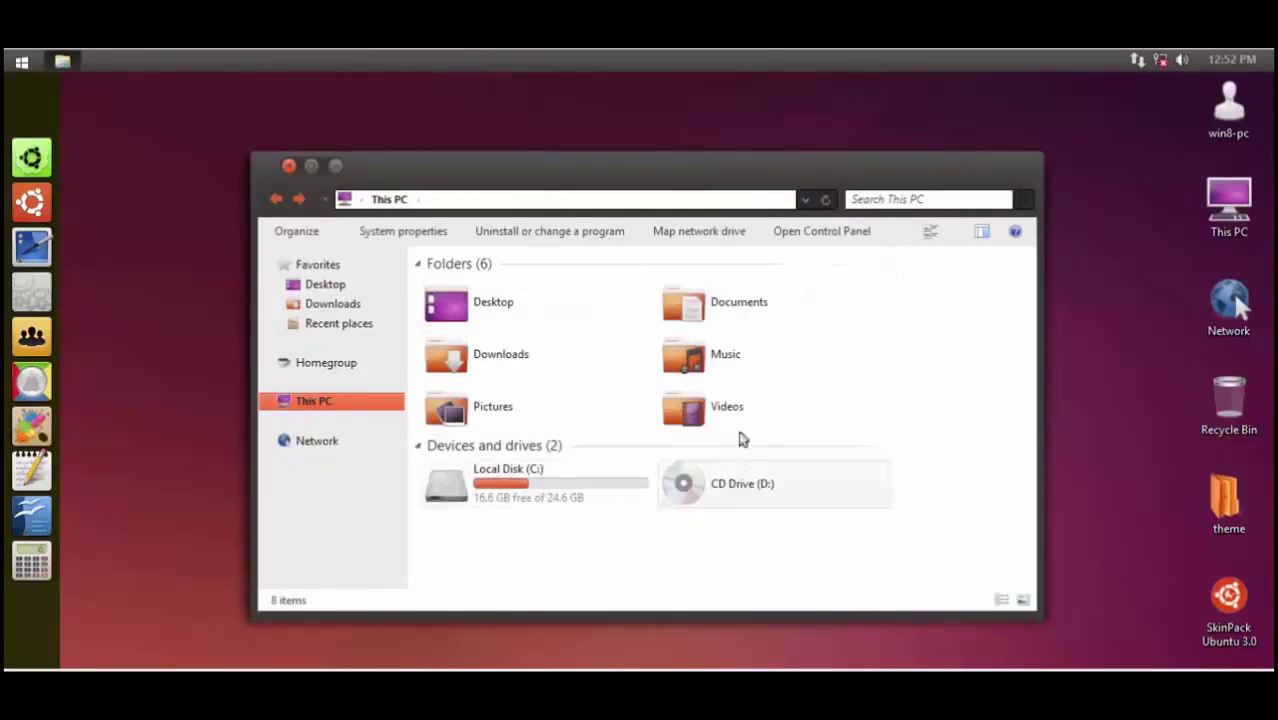
double_click(498, 511)
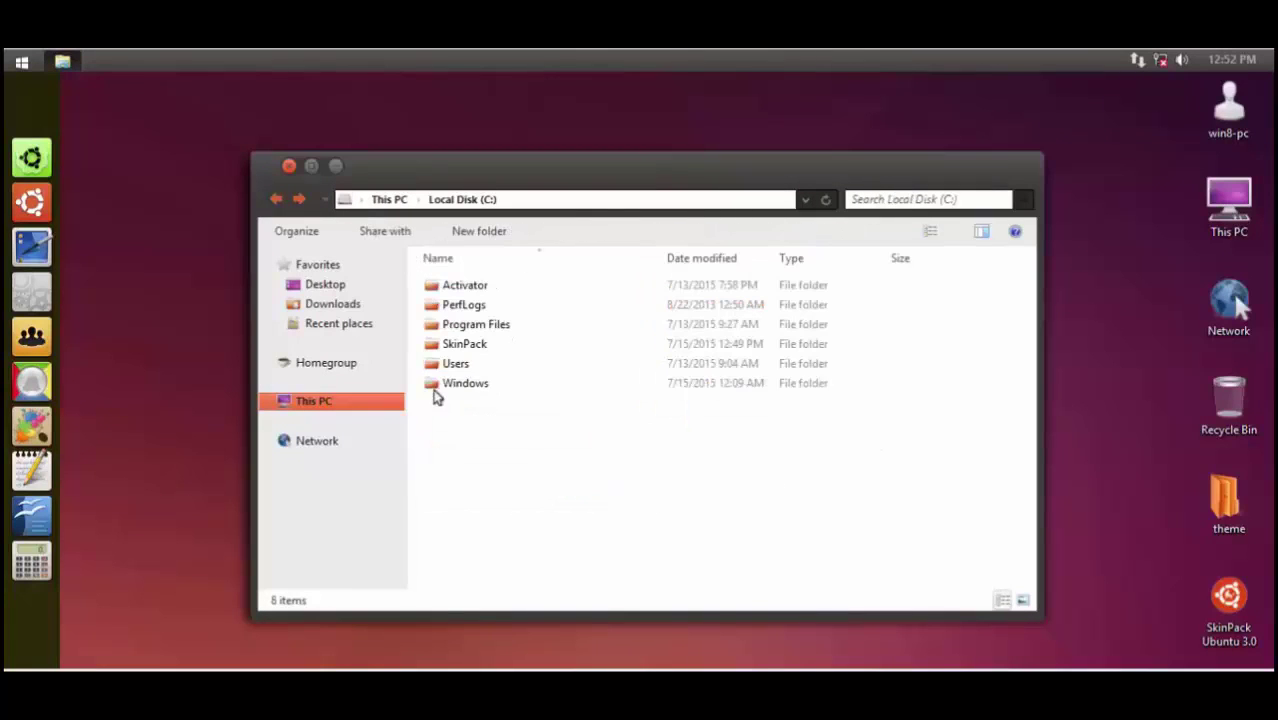
left_click(276, 199)
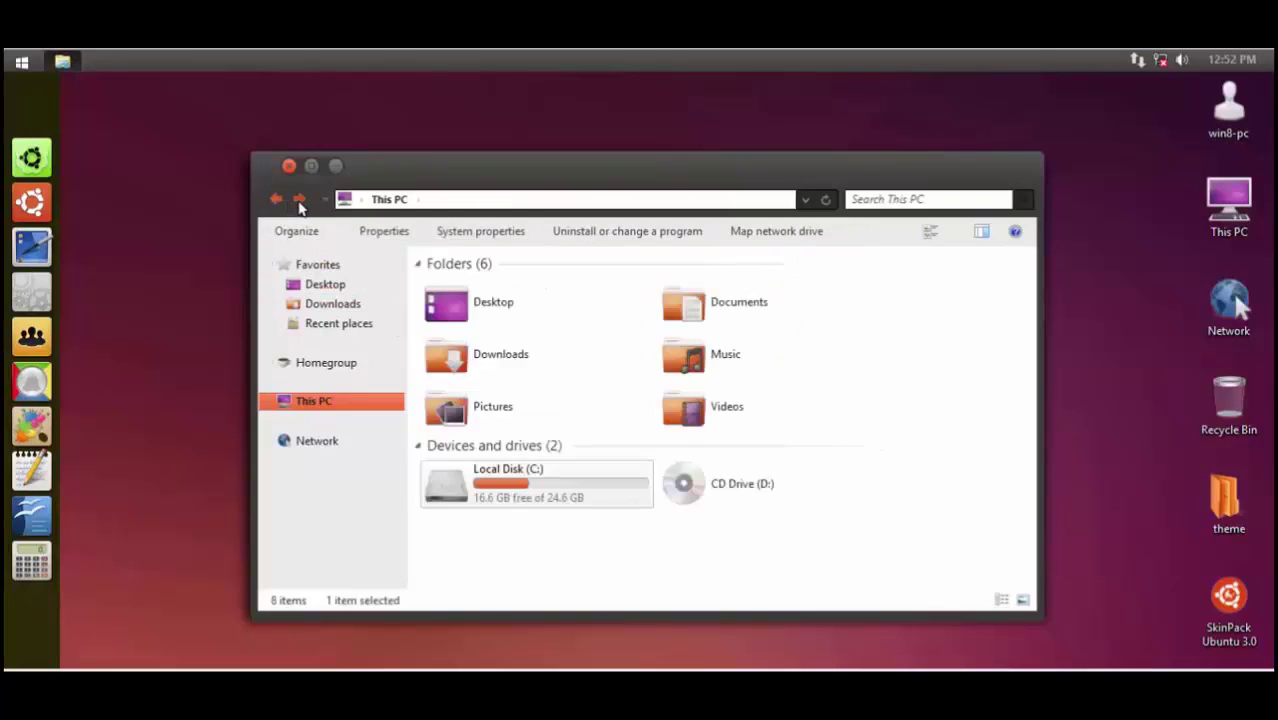
left_click(298, 199)
left_click(277, 200)
left_click(288, 166)
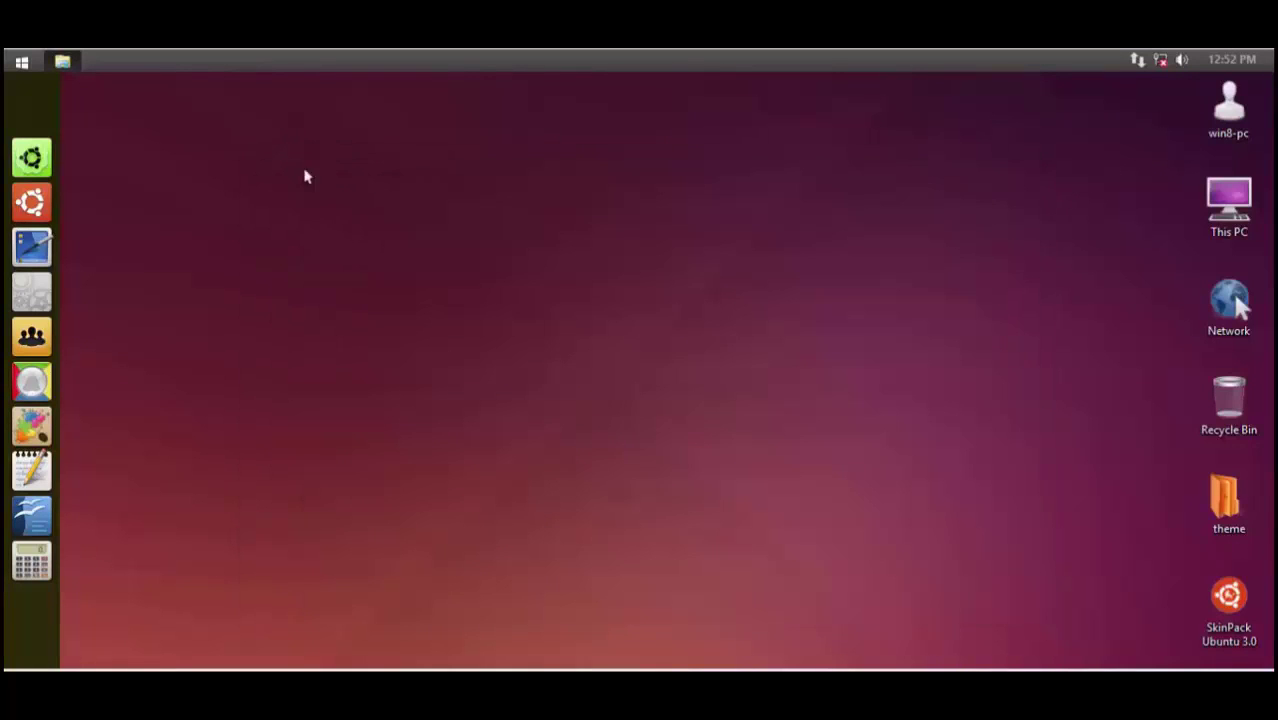
- Try the first dock launchers and look at the pop-up grid of drives and personal folders
left_click(39, 158)
left_click(35, 203)
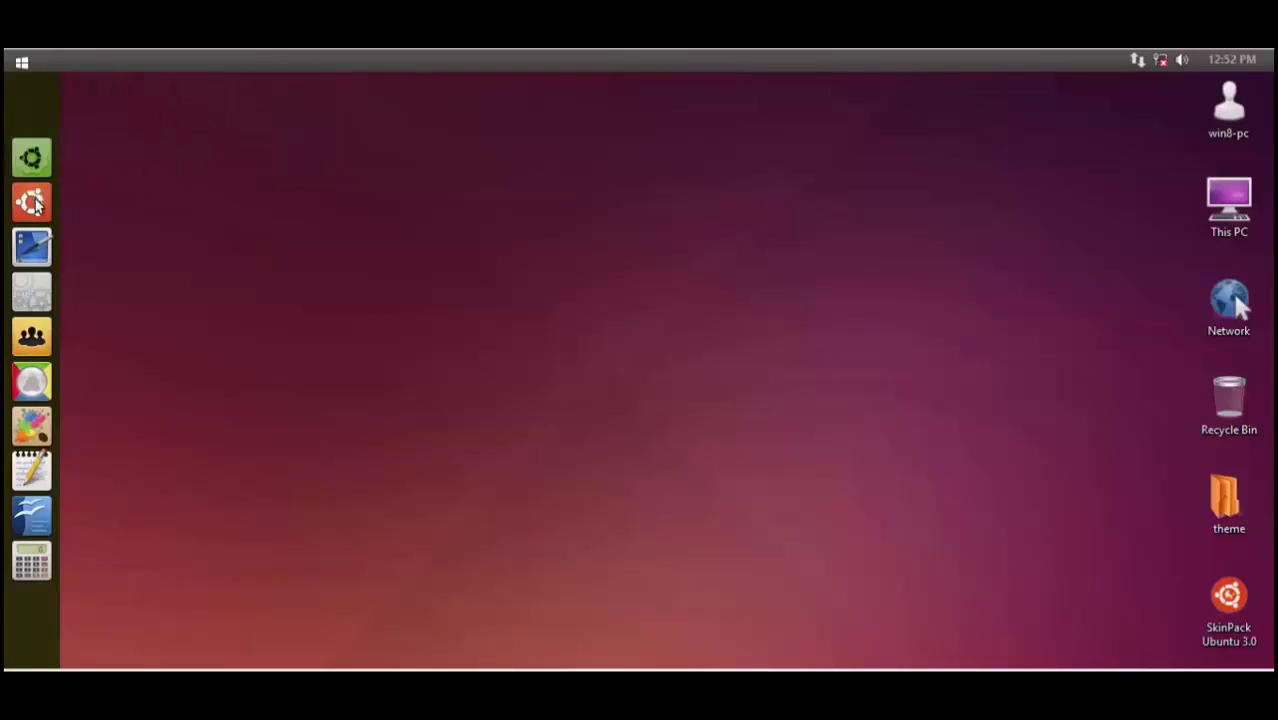
left_click(29, 204)
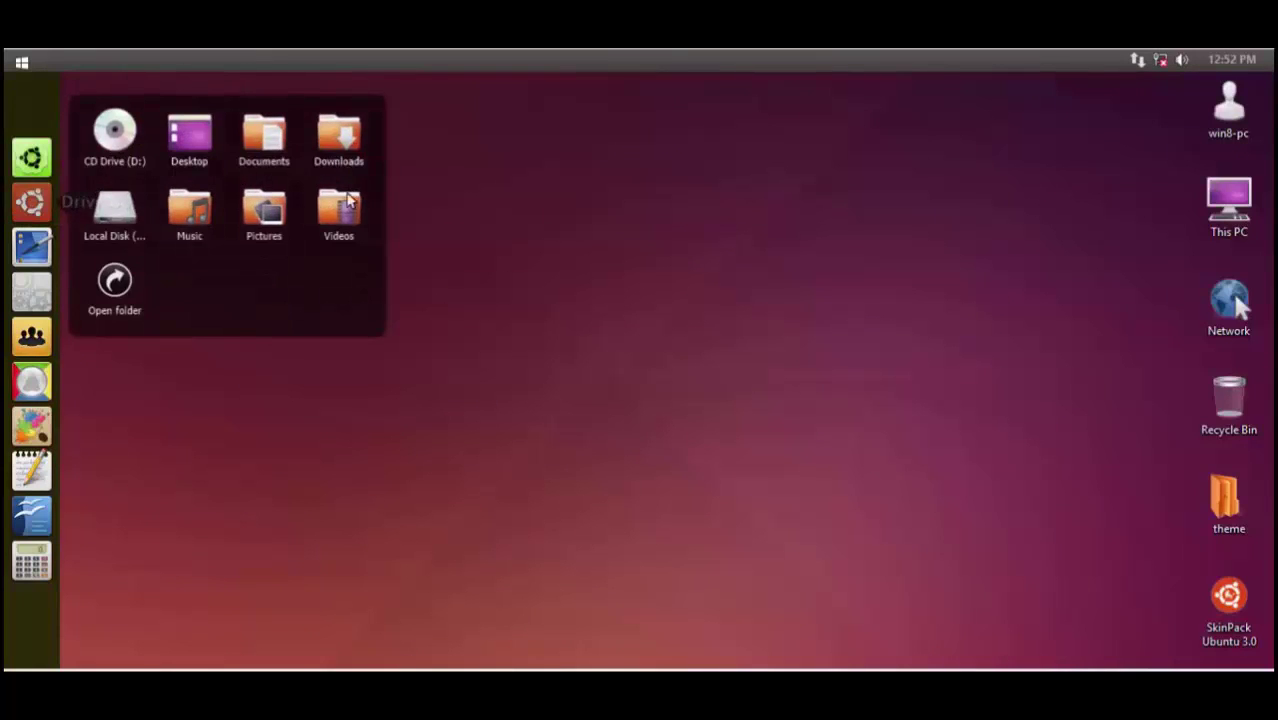
left_click(38, 246)
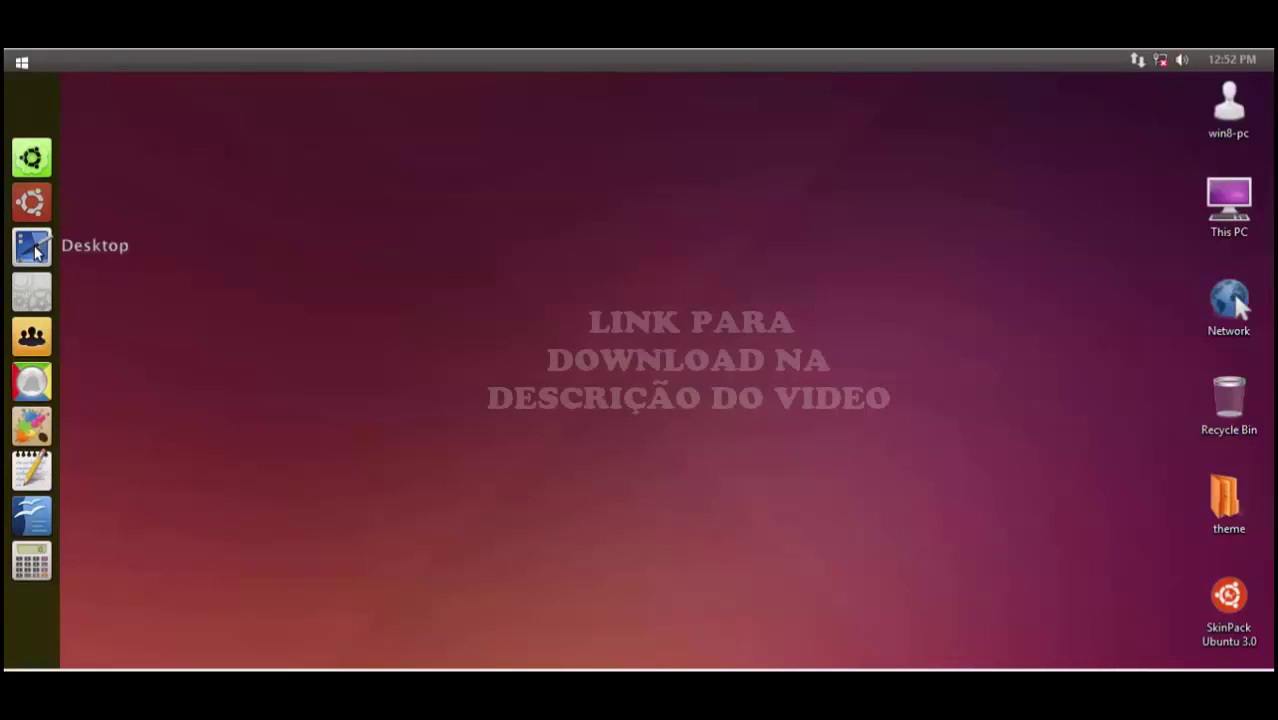
- Open the full Control Panel folder from the dock, switch its view to Category, and close the window
left_click(33, 291)
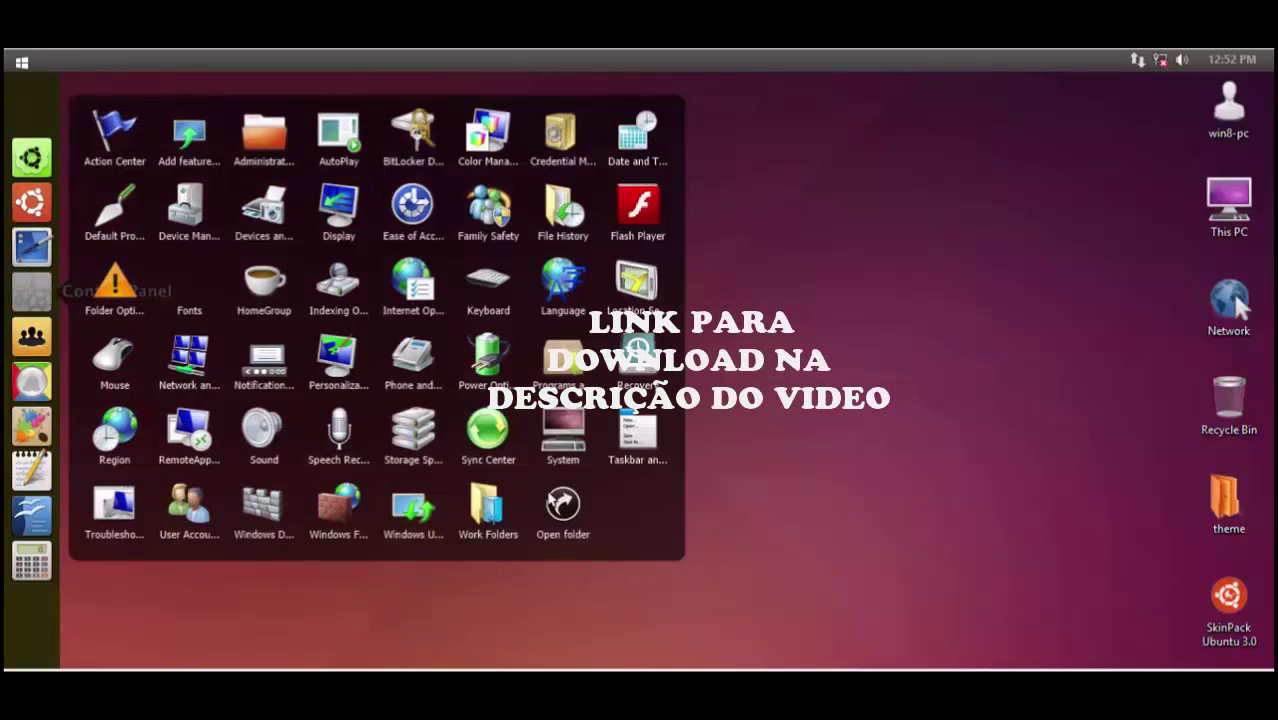
left_click(565, 508)
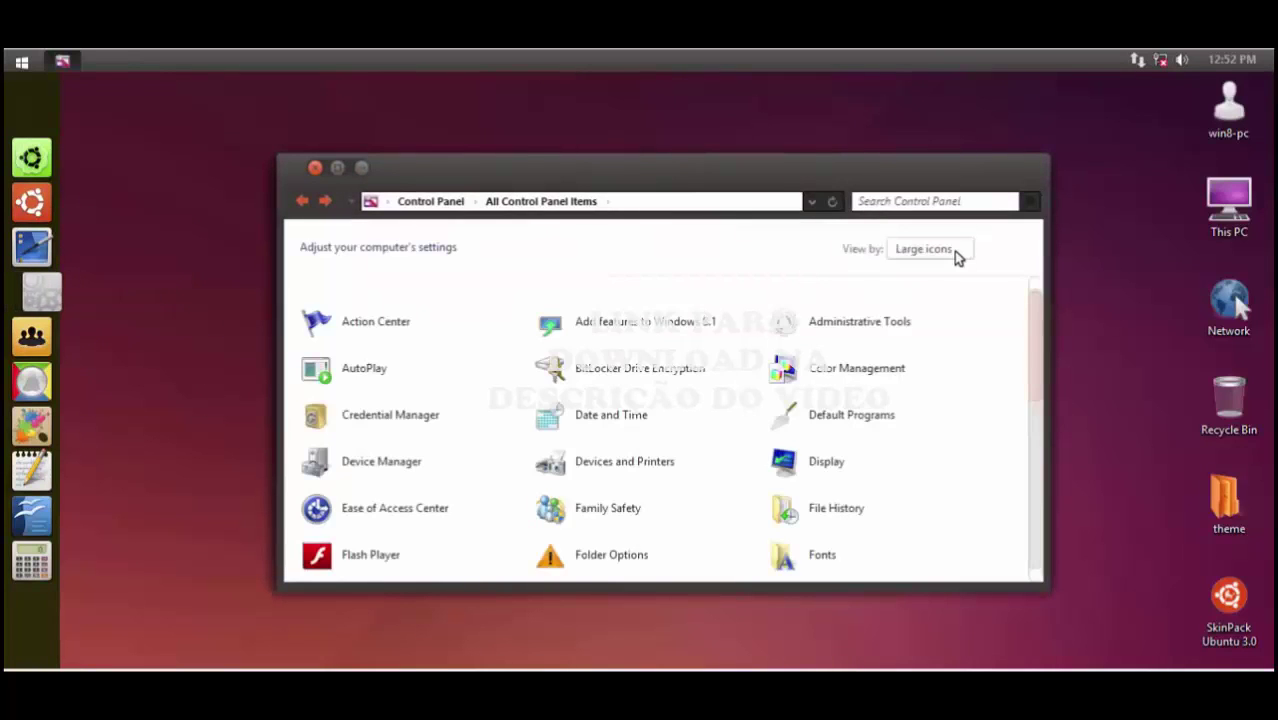
left_click(952, 251)
left_click(950, 274)
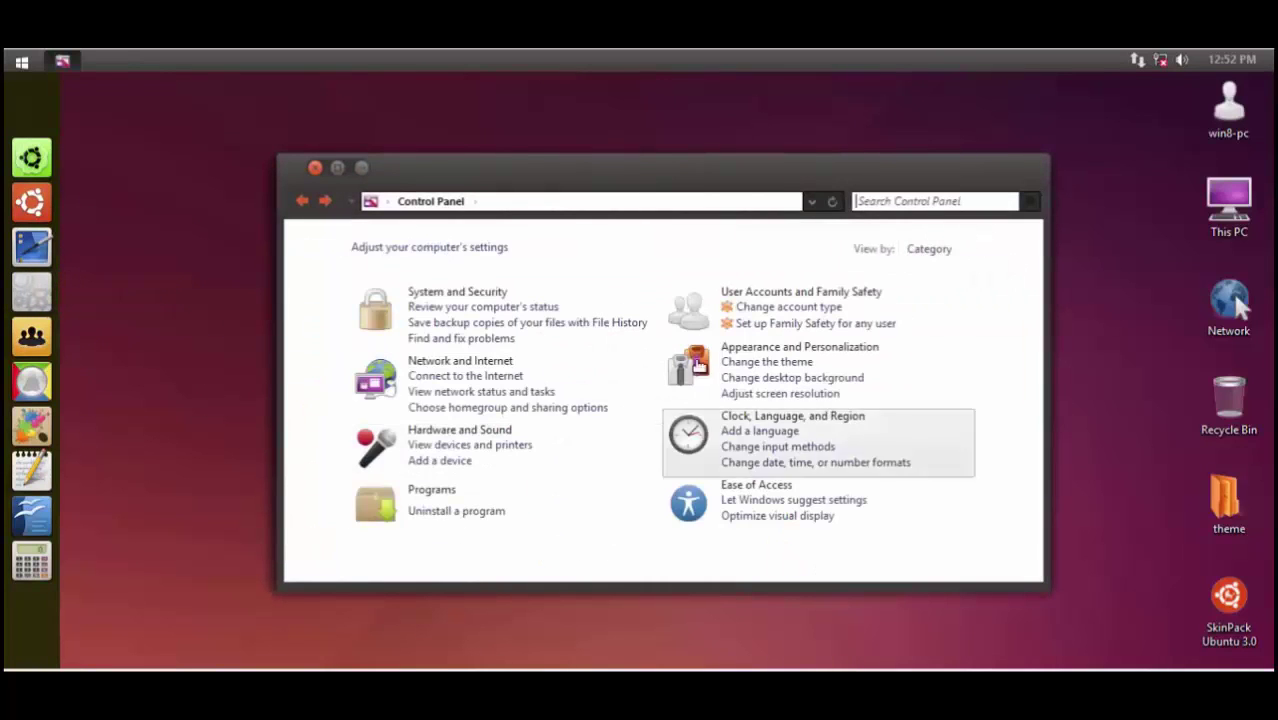
left_click(314, 169)
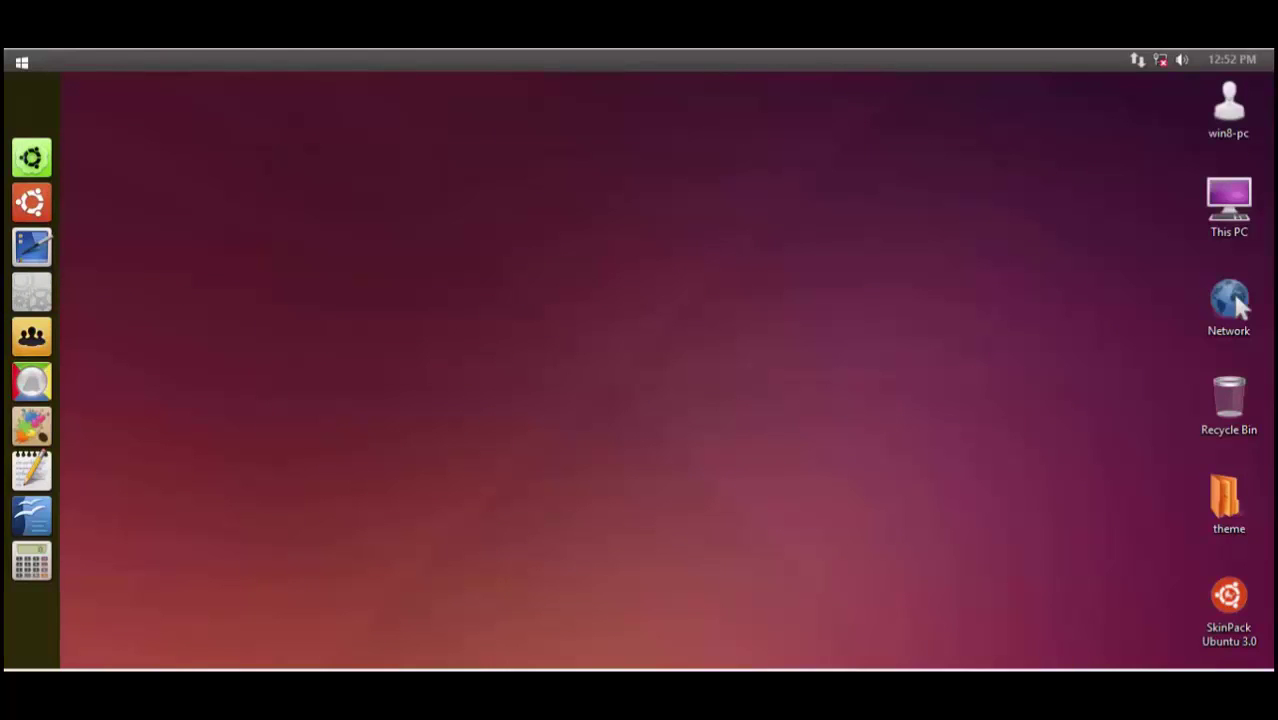